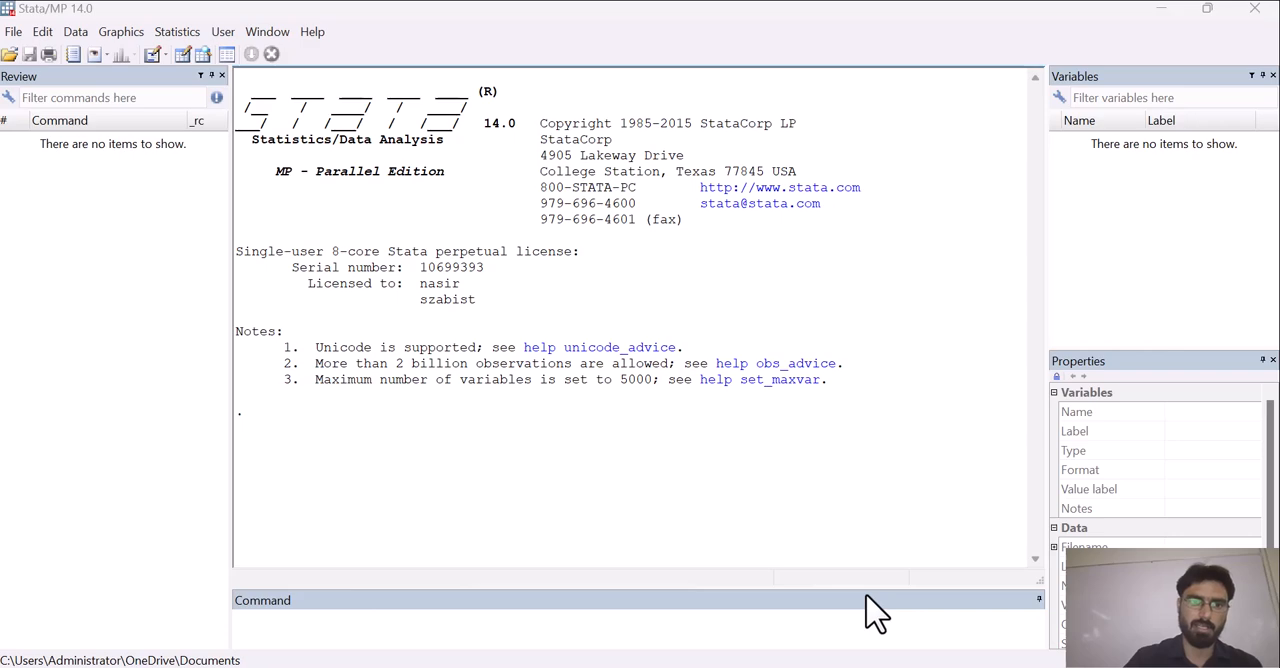
Switch to the "Data for stata" workbook in Excel to review the copied yearly data, and return to Stata
mouse_move(777, 666)
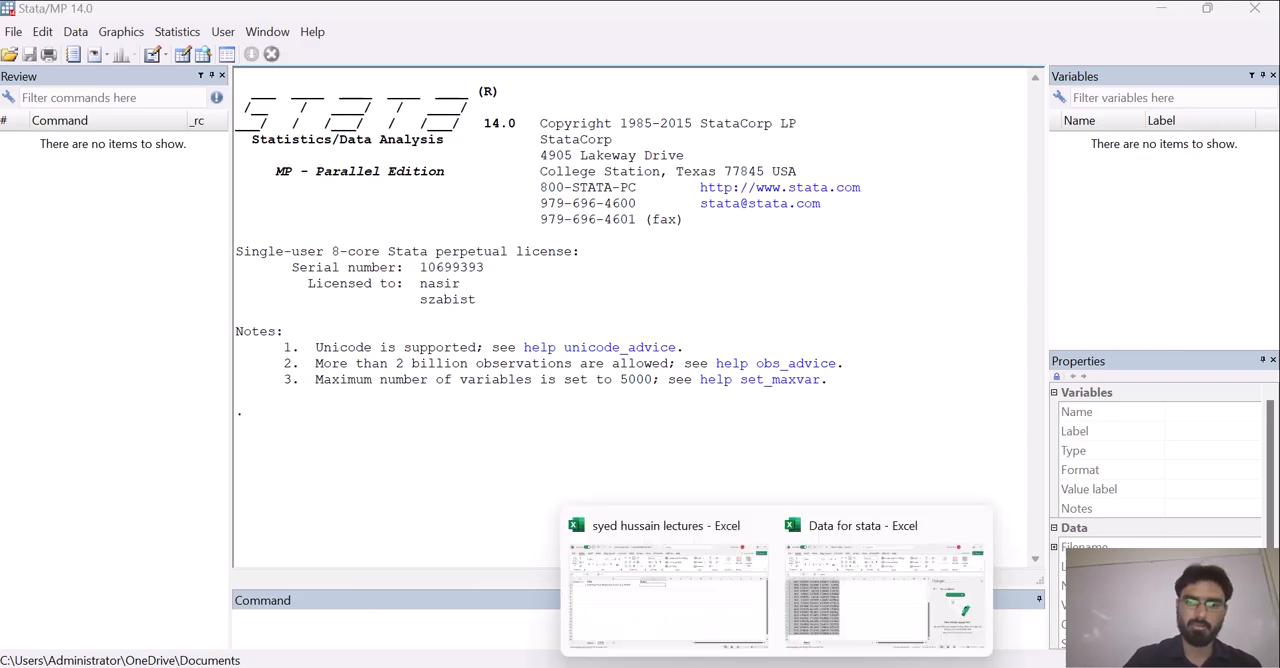
click(851, 525)
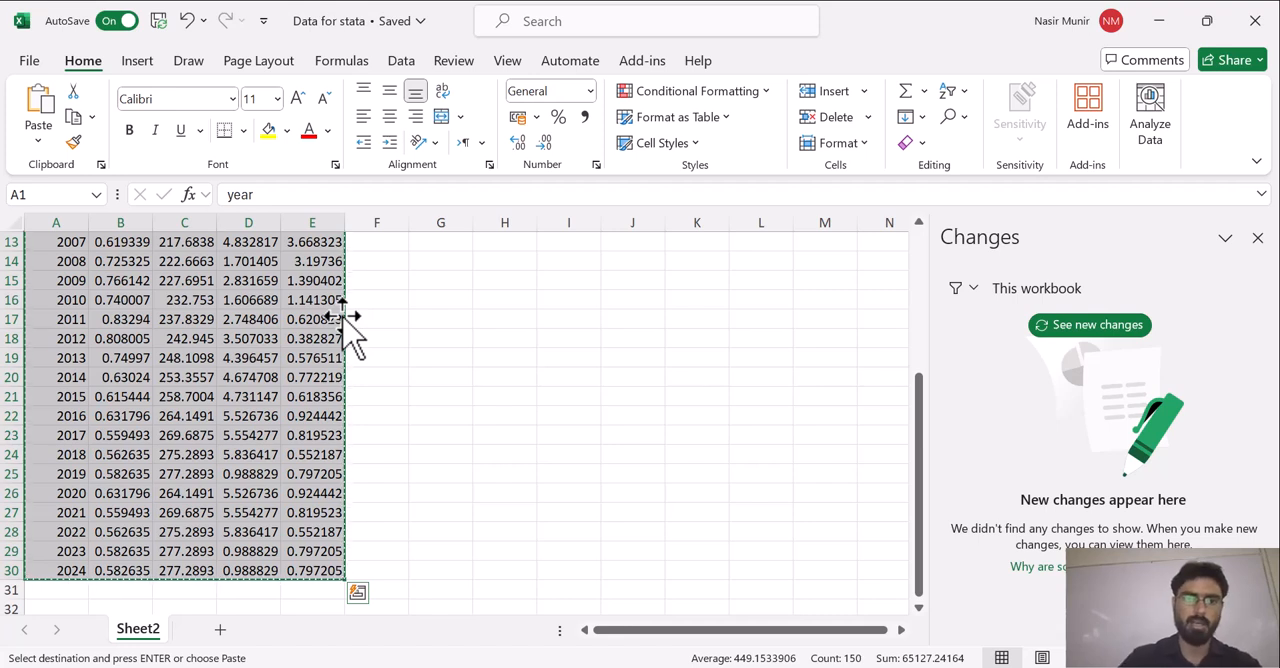
mouse_move(777, 666)
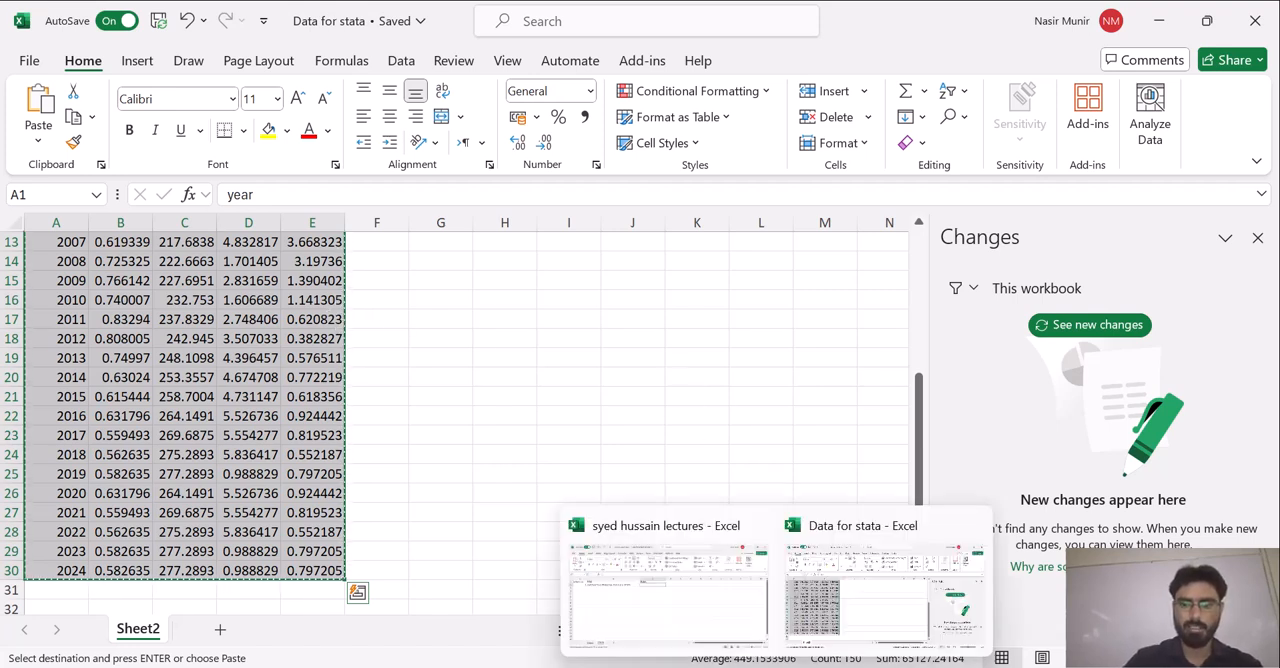
mouse_move(640, 666)
click(590, 570)
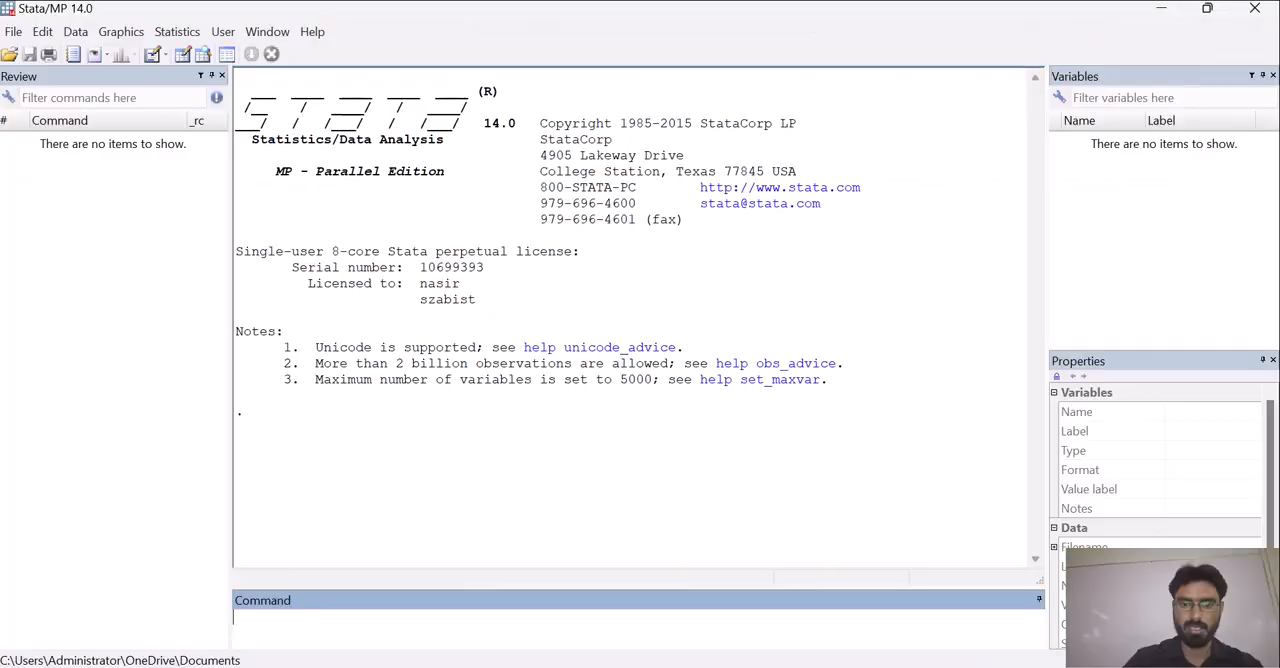
Paste the copied Excel data into the Data Editor, treating the first row as variable names, and return to the main window
click(187, 56)
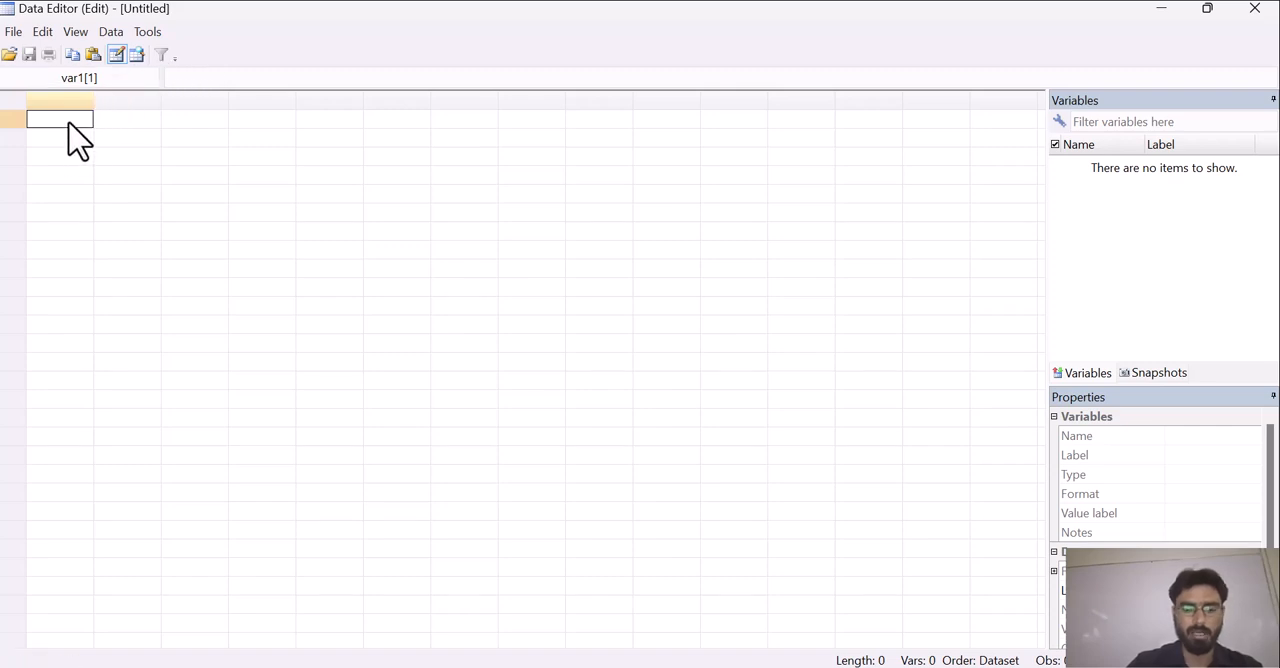
key(ctrl+v)
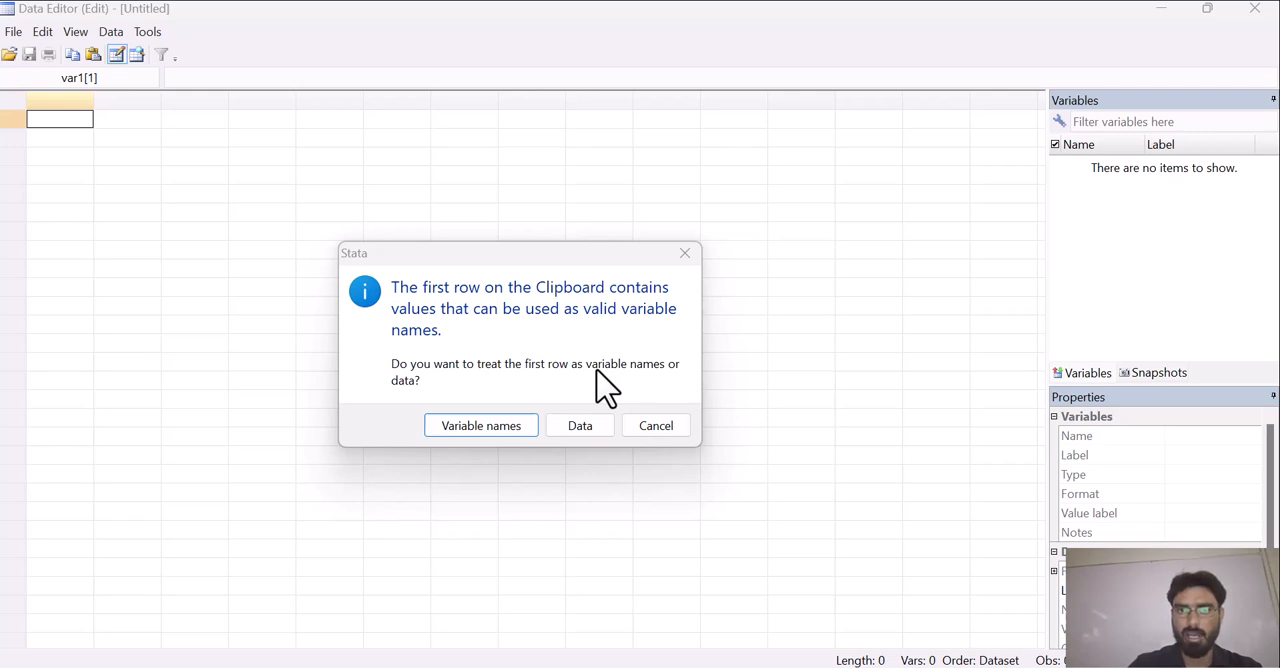
click(476, 428)
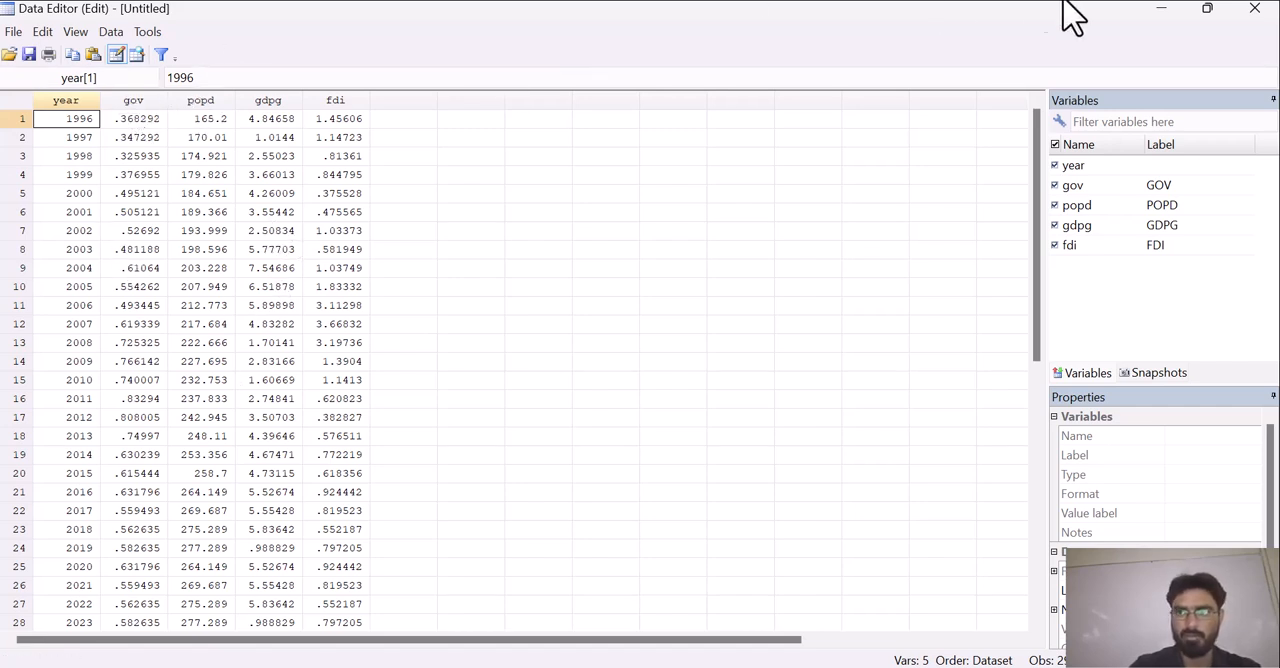
click(1162, 10)
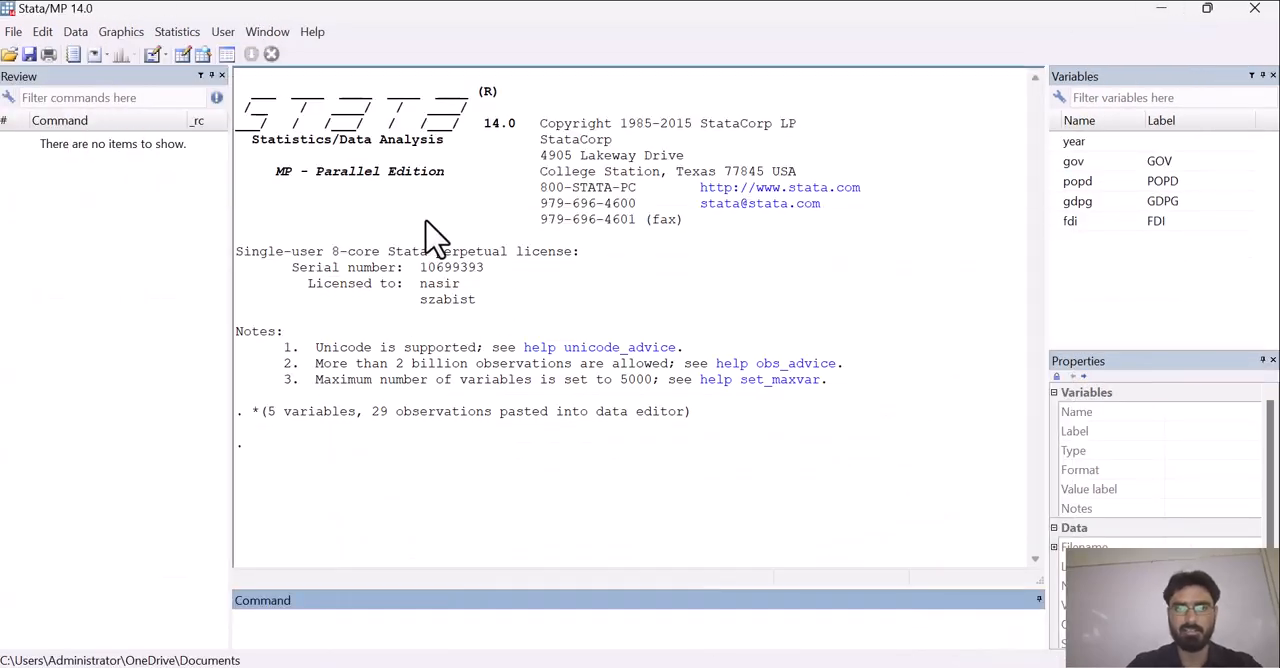
Set up an Augmented Dickey-Fuller unit-root test with popd as the variable
click(186, 33)
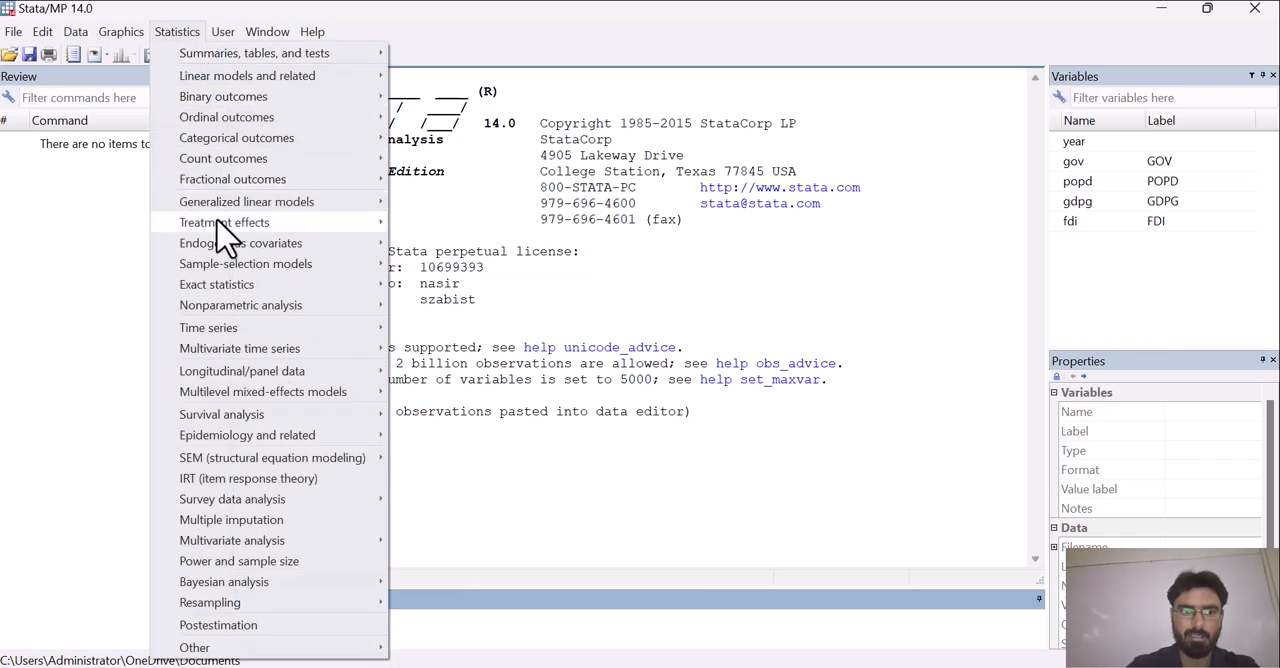
mouse_move(234, 331)
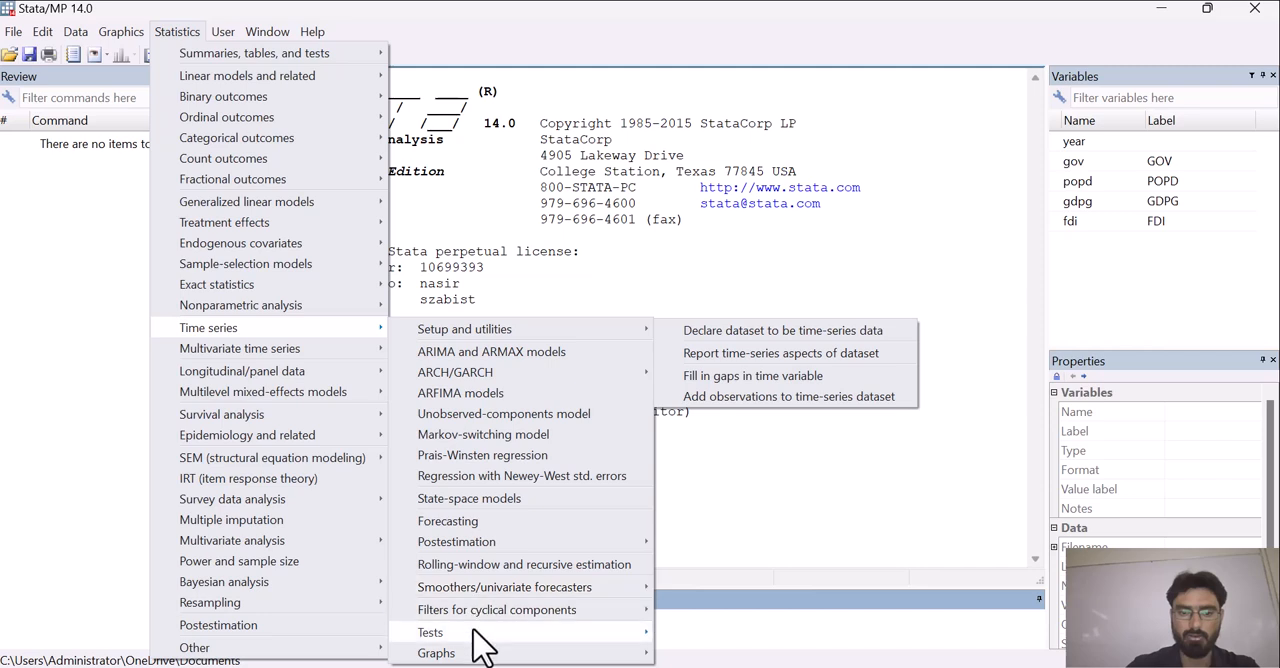
mouse_move(620, 634)
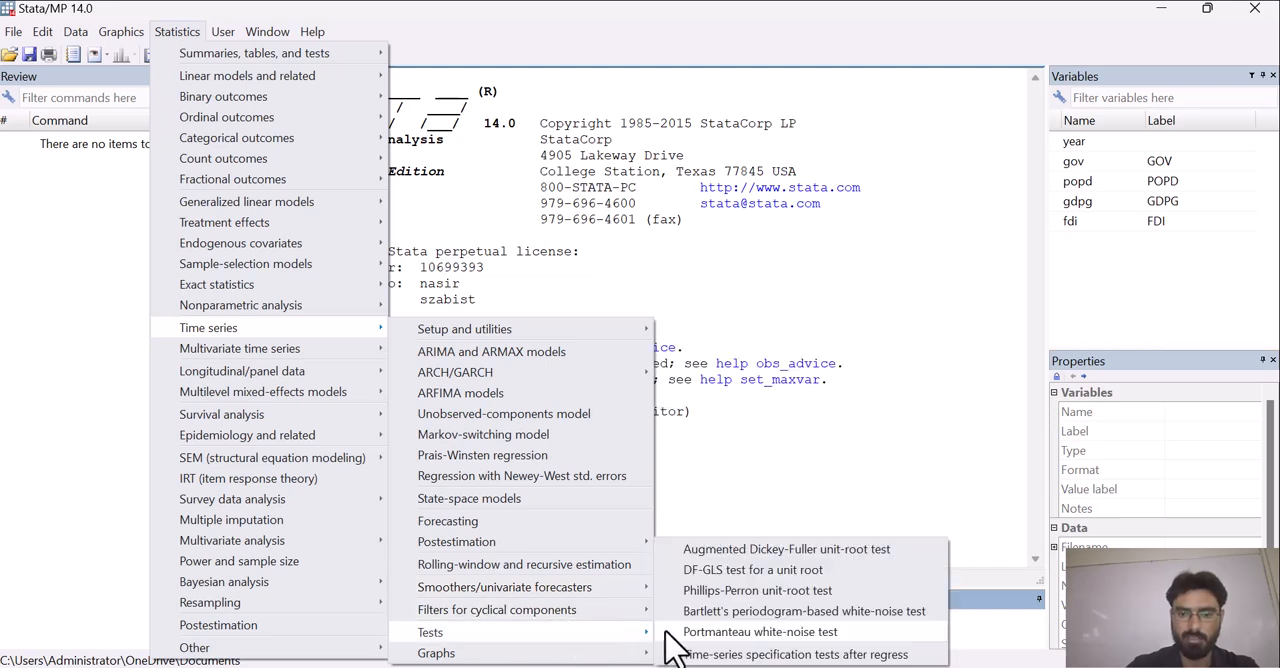
click(745, 552)
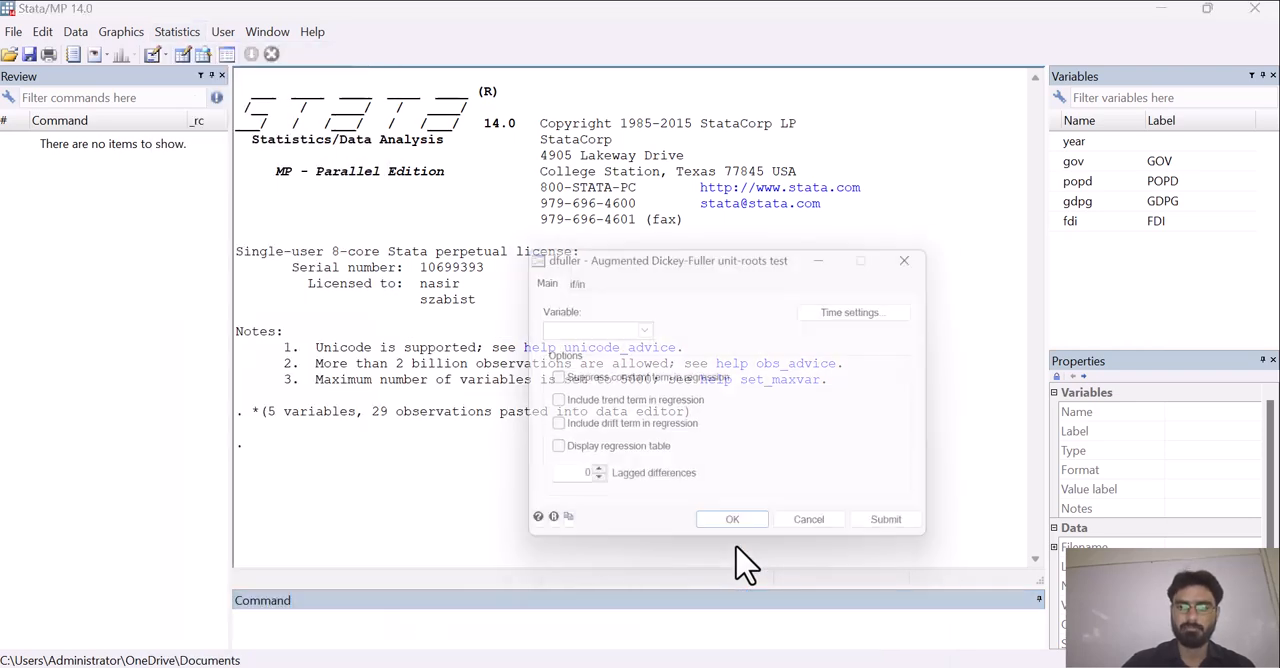
click(643, 328)
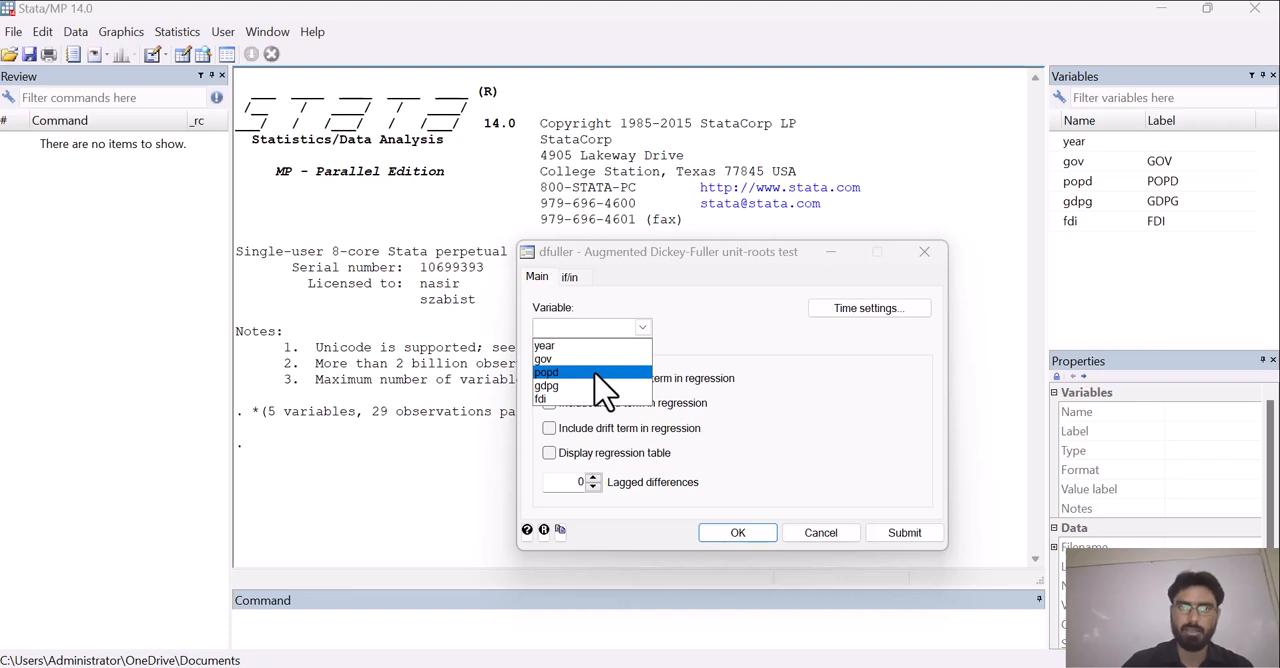
click(595, 374)
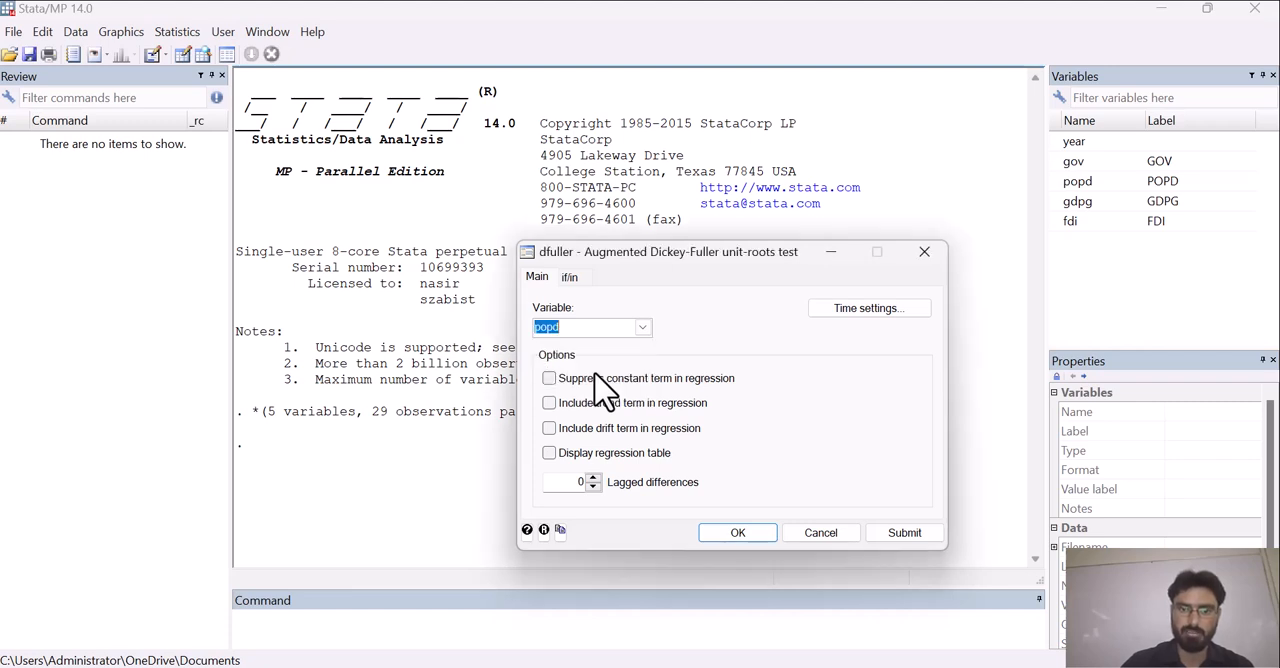
Declare the dataset as time series with year as the time variable and a yearly time unit
click(848, 318)
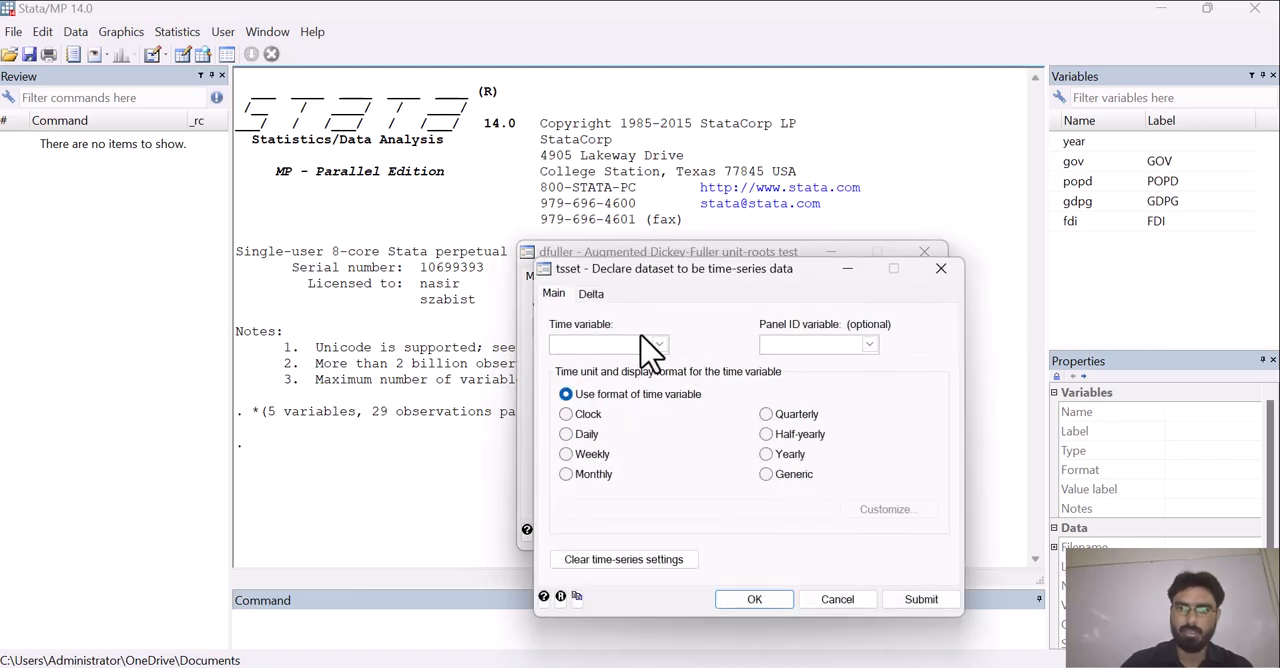
click(659, 344)
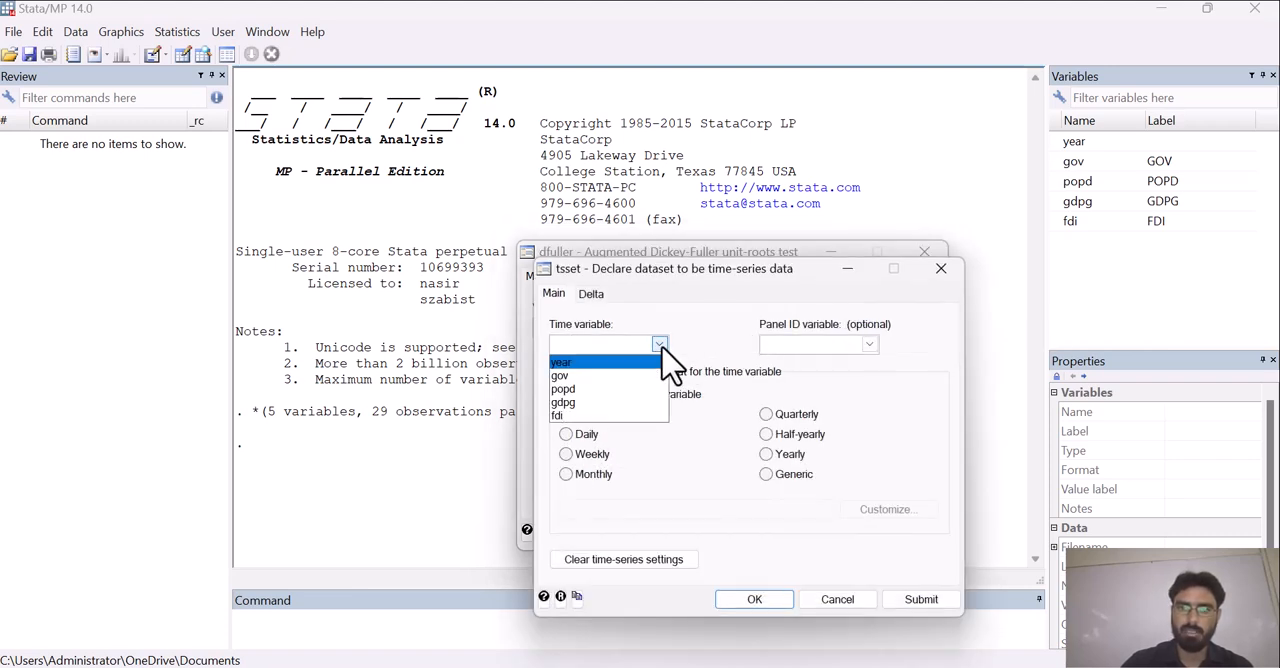
click(618, 362)
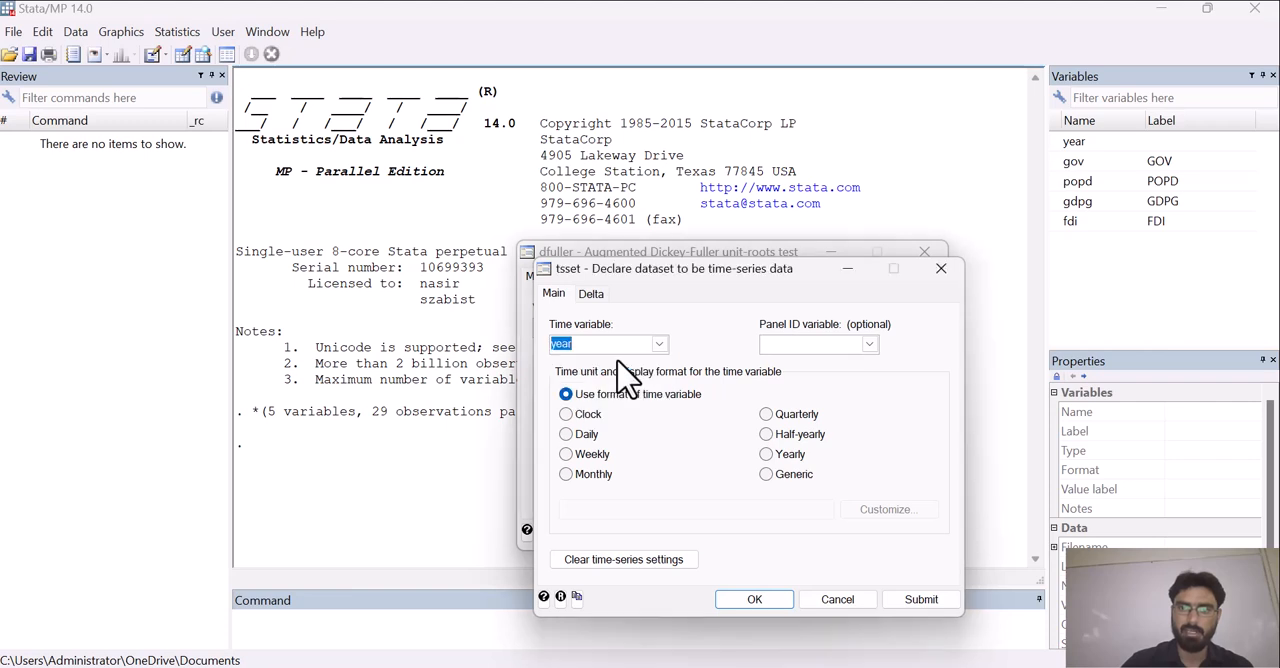
click(772, 458)
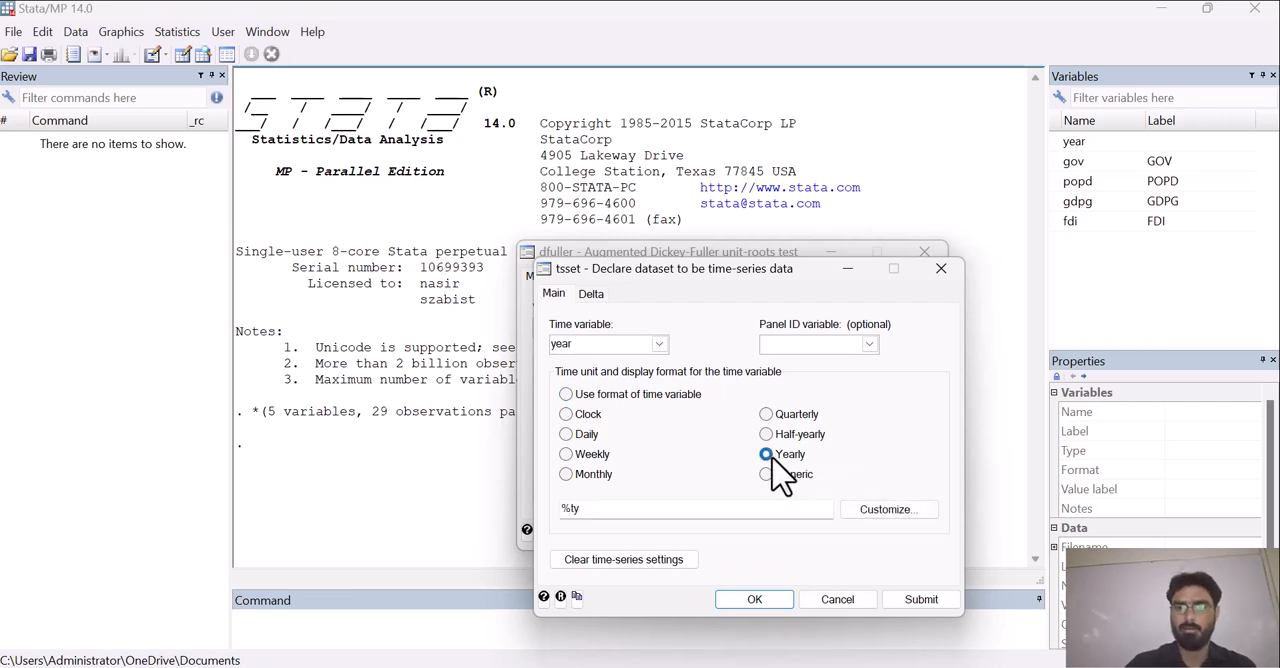
click(768, 602)
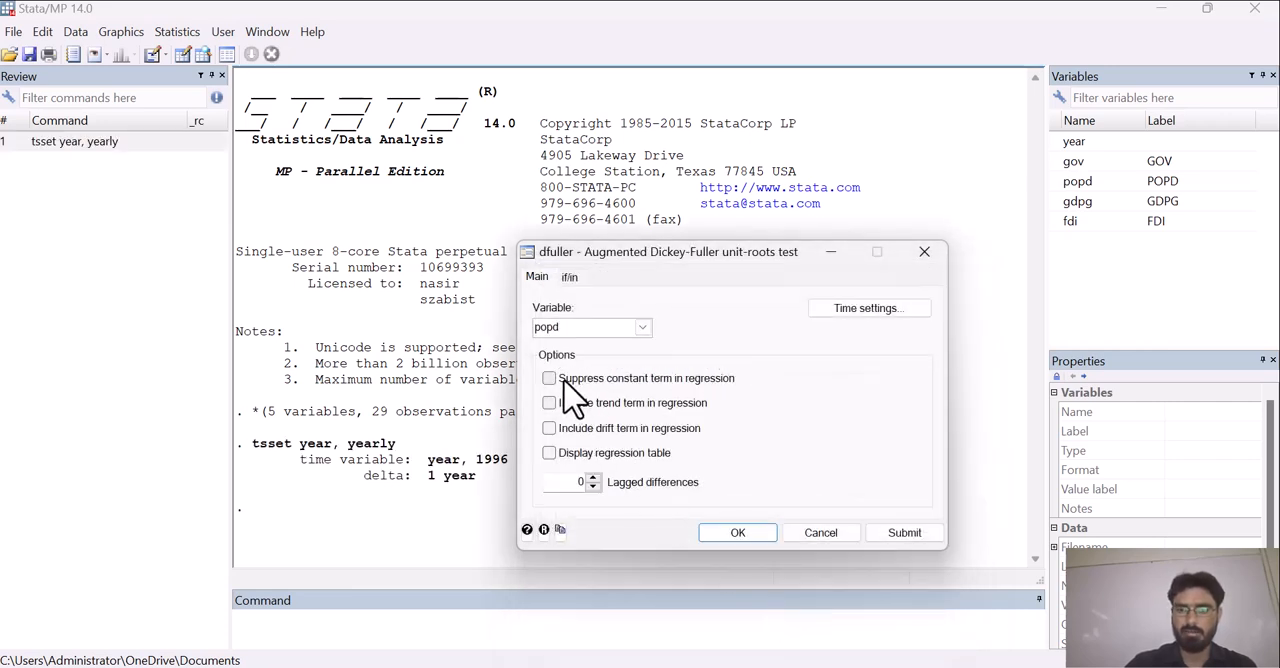
Run the popd unit-root test with a trend term included and the regression table displayed
click(550, 455)
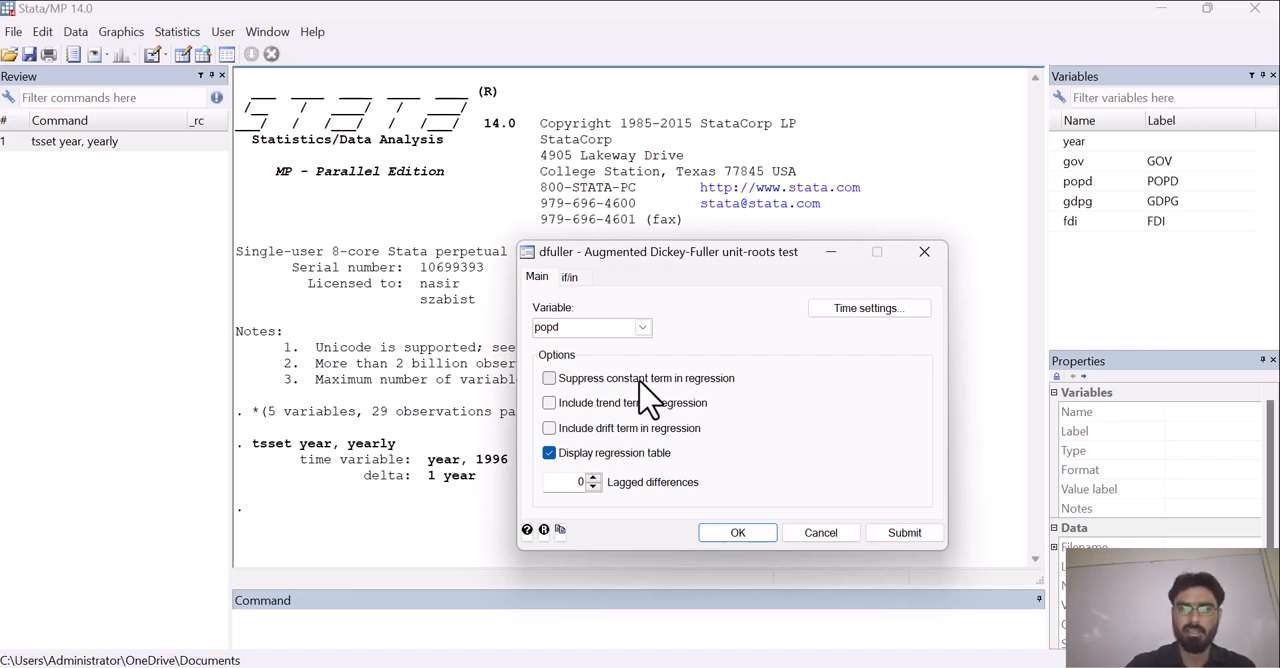
click(553, 405)
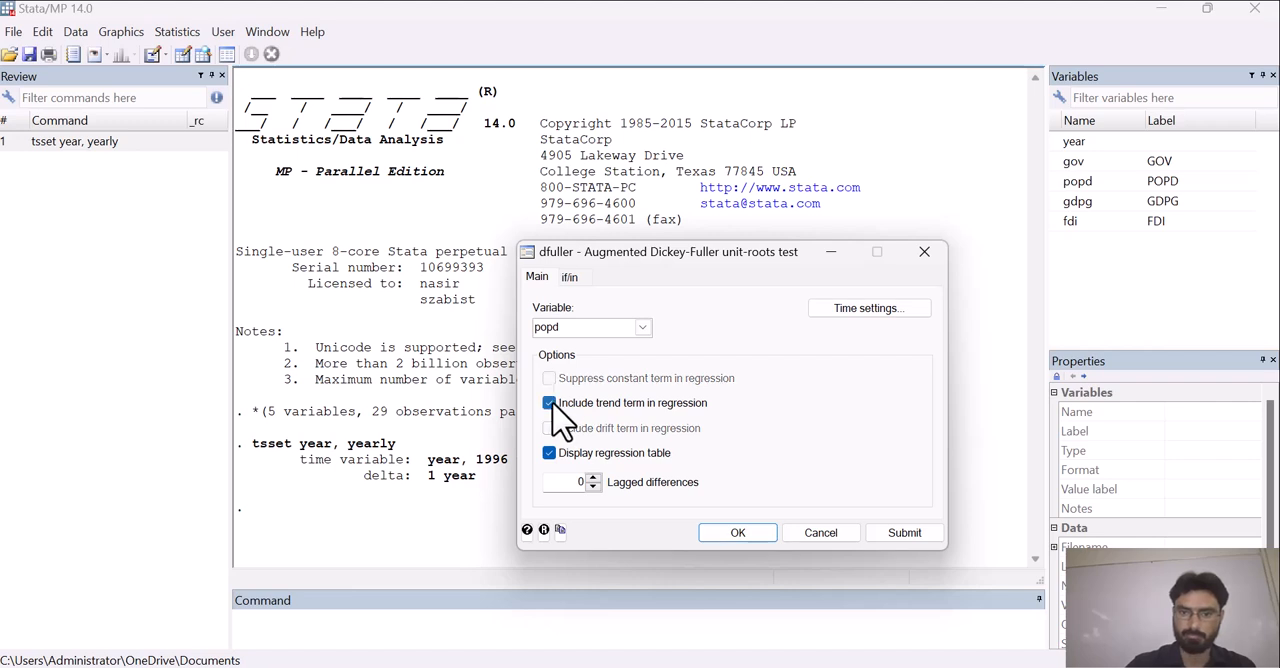
click(904, 533)
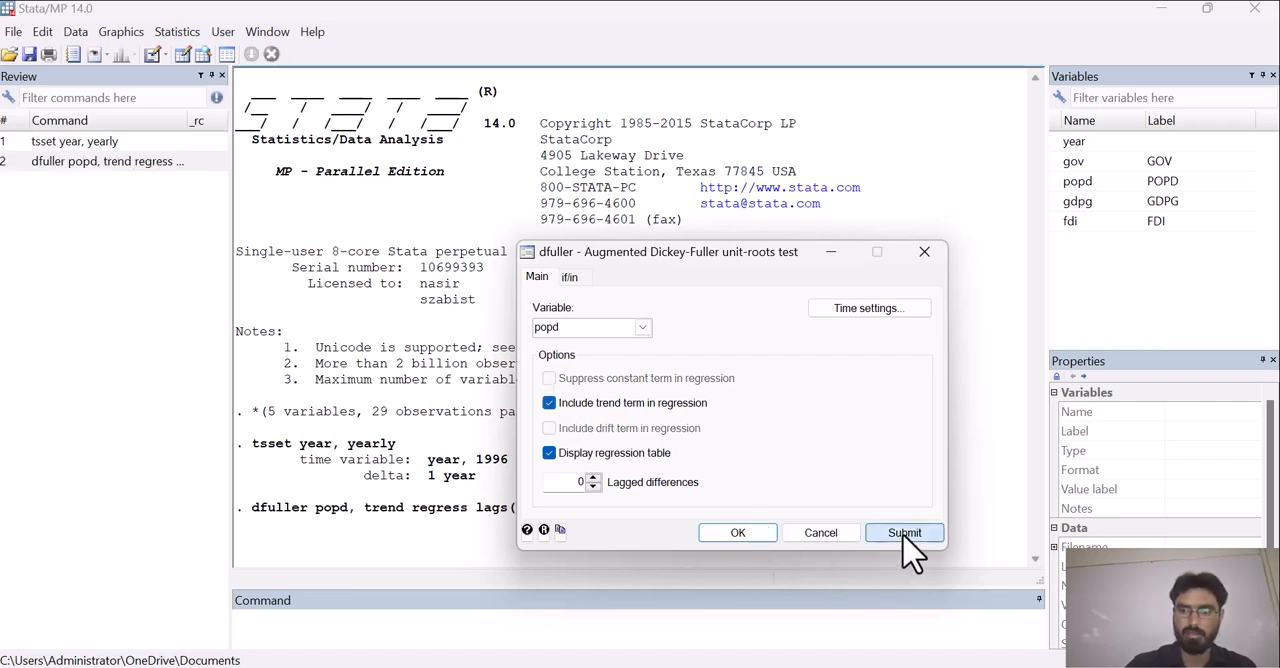
click(733, 533)
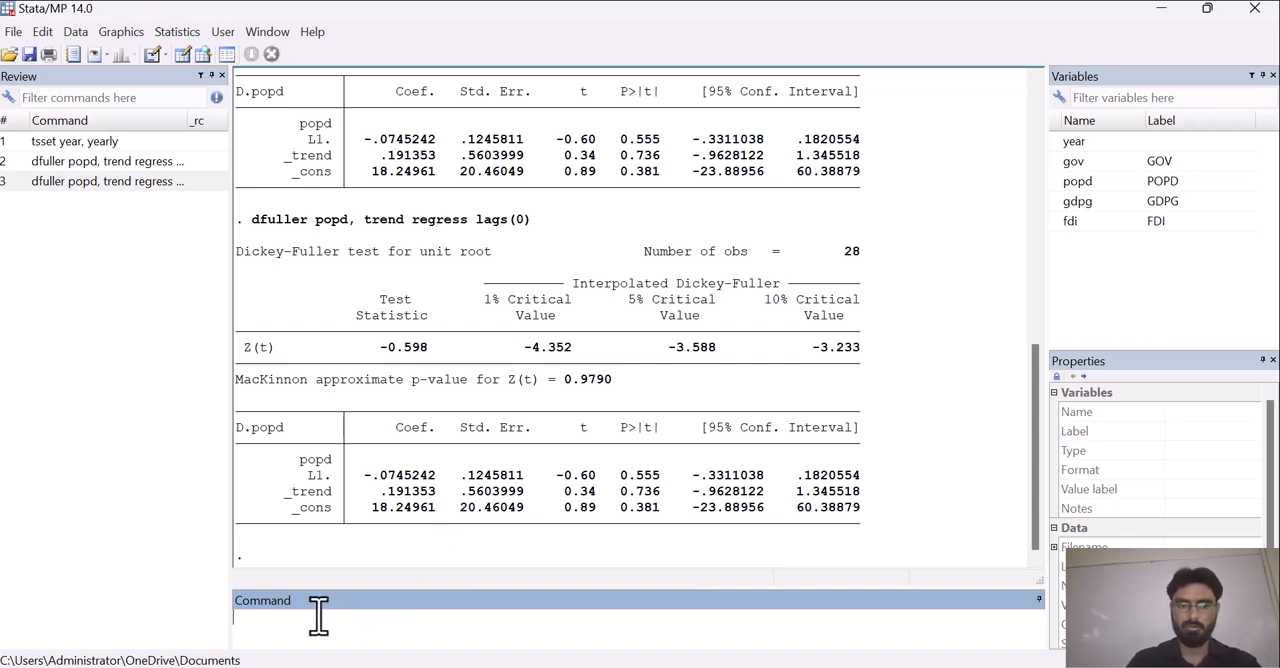
Create the first difference of popd by running the command generate diff_popd=D.popd
text(gen)
text(er)
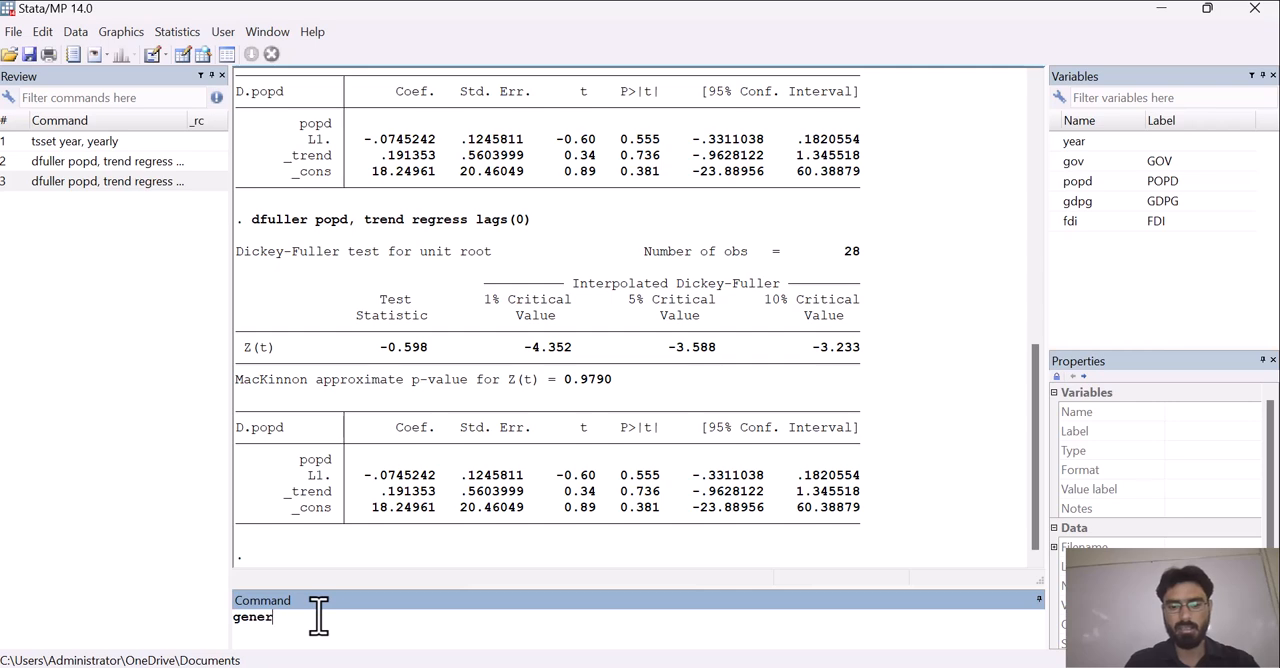
text(ate diff)
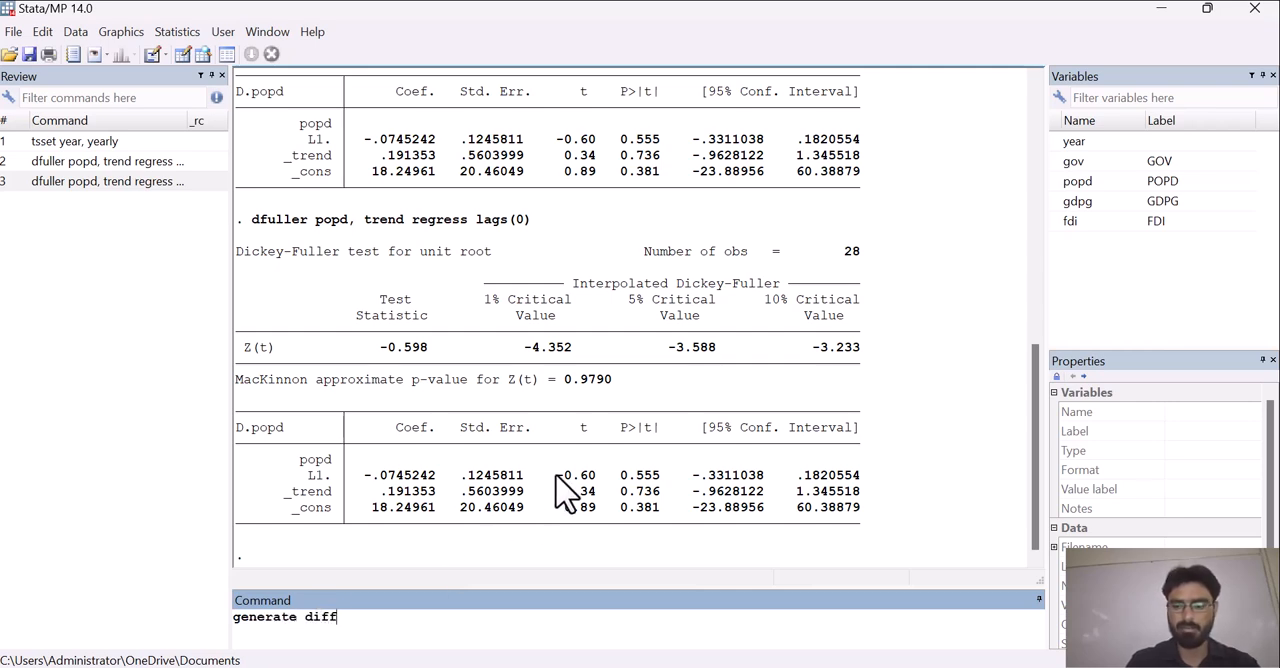
text(_)
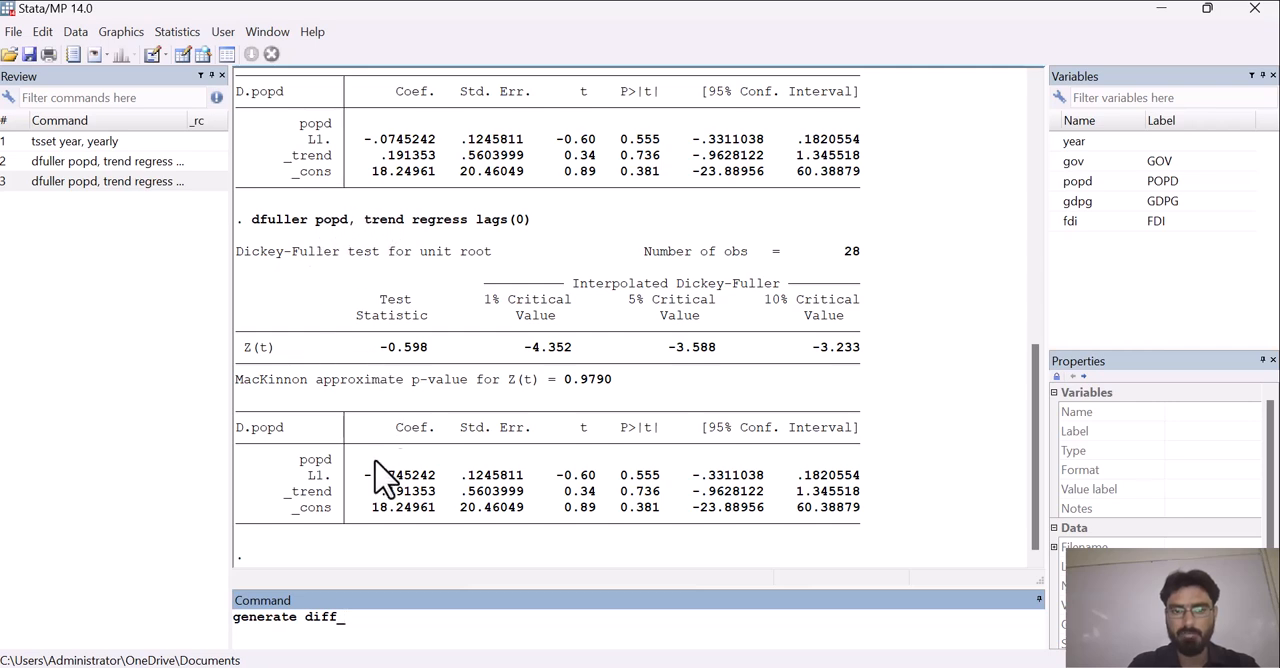
text(po)
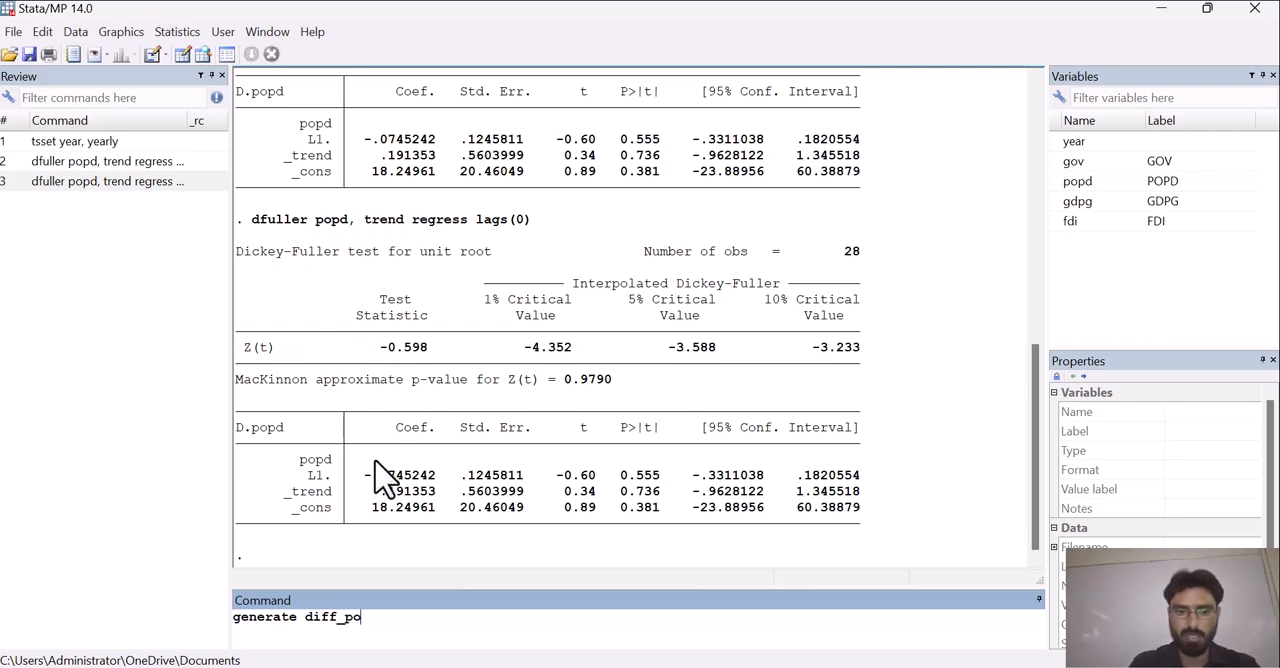
text(pd)
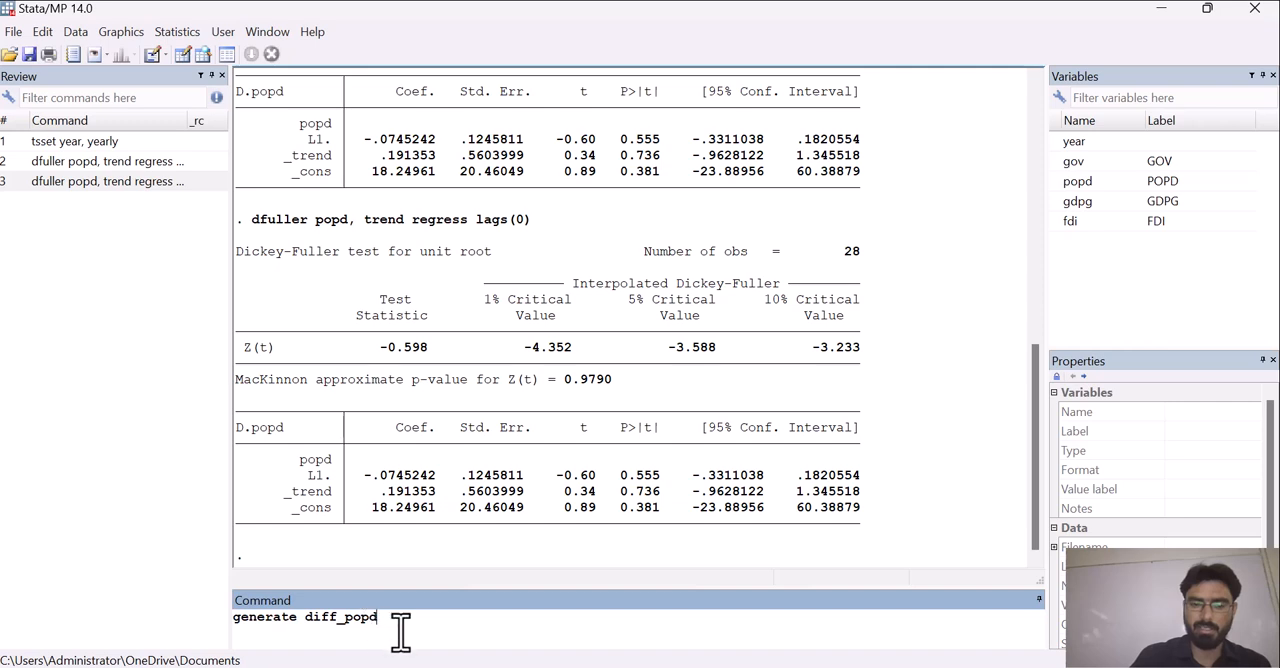
text(=)
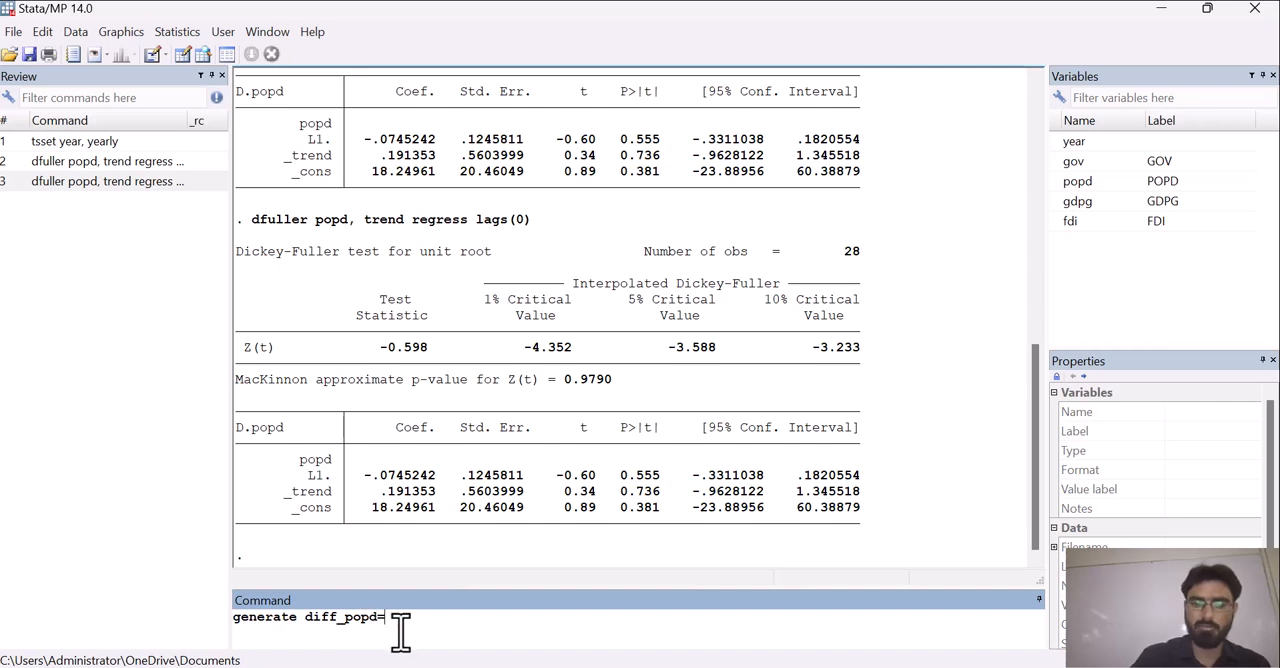
text(D)
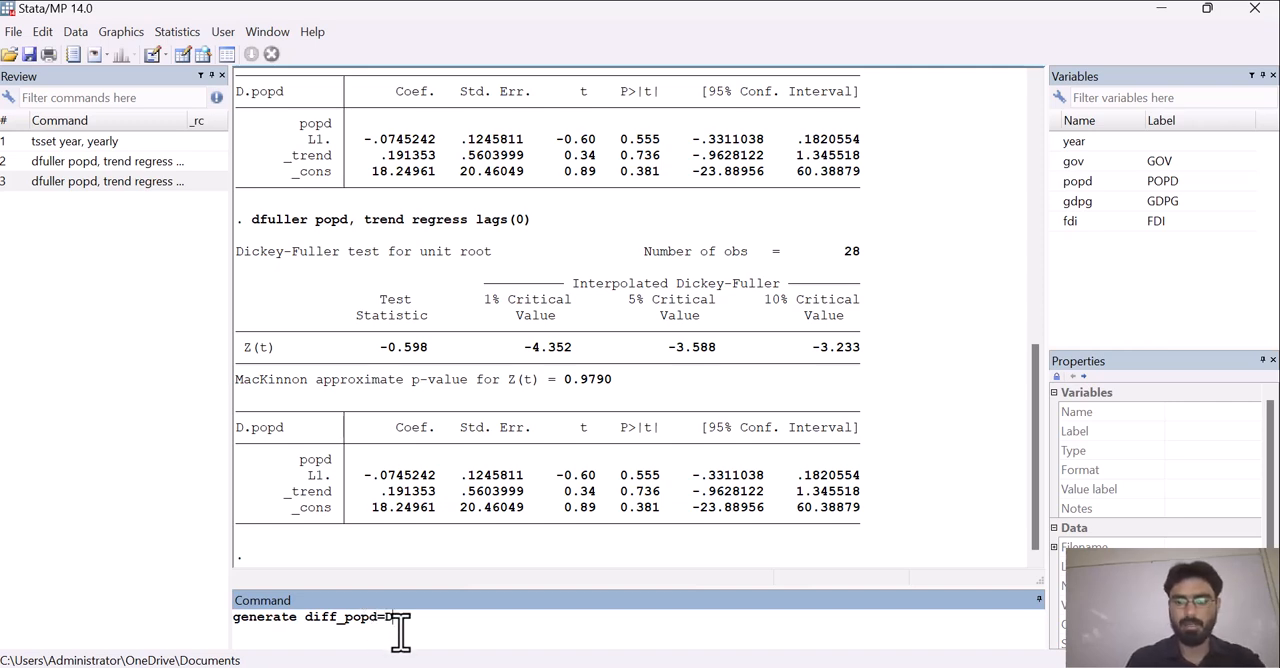
text(.popd)
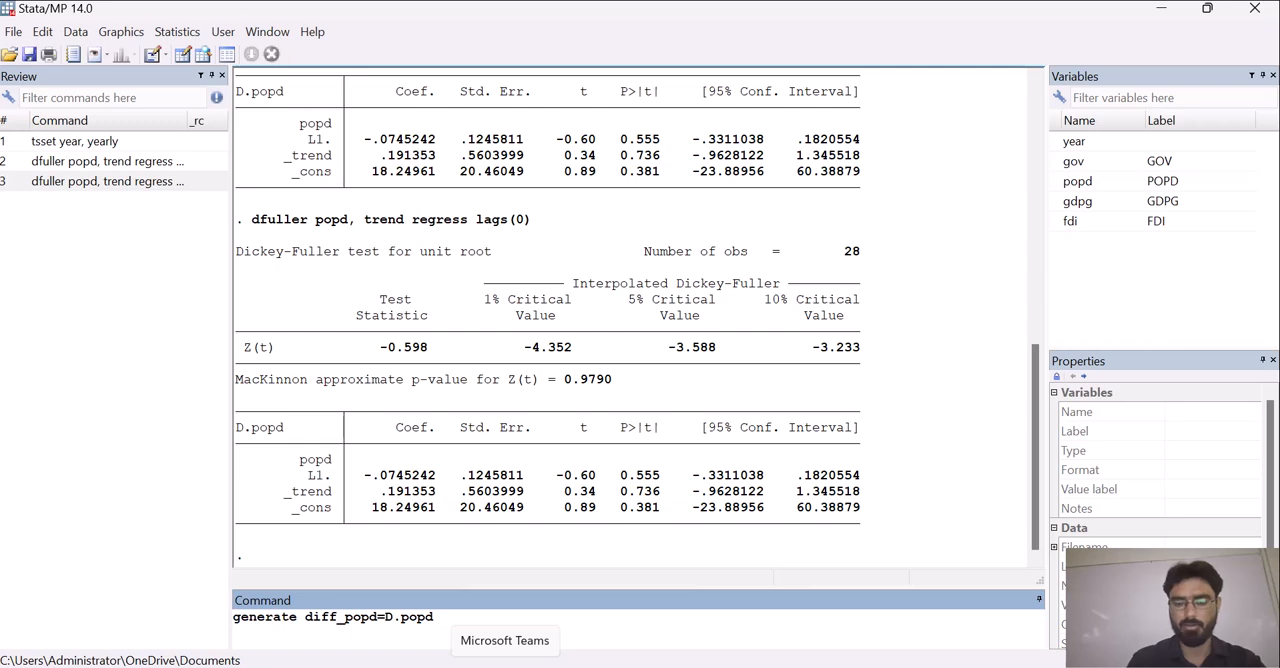
key(Return)
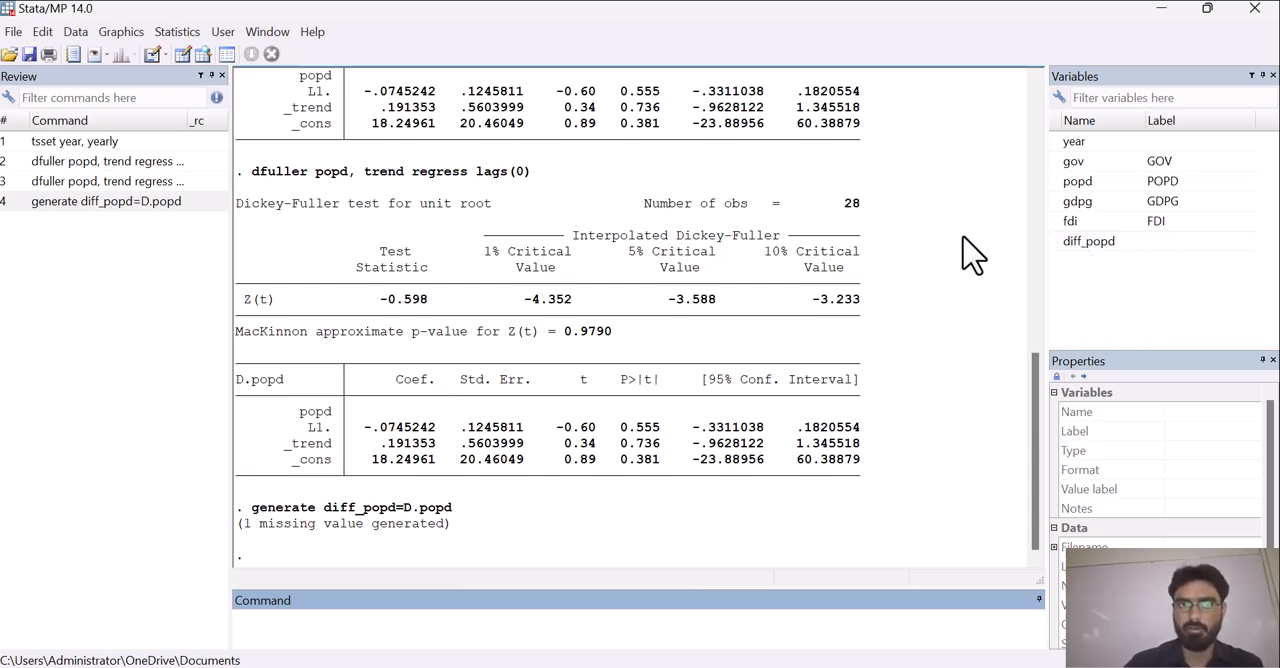
Examine the diff_popd values in the Data Editor, and return to the main window
click(184, 55)
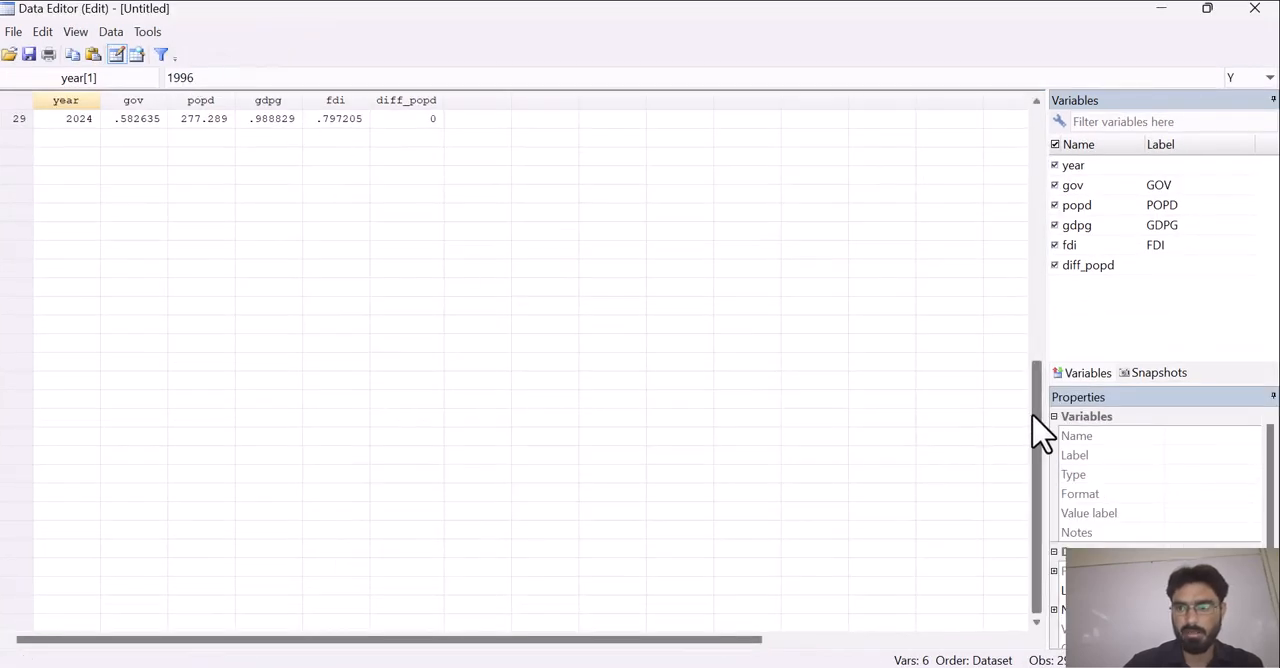
drag(1040, 430, 1040, 157)
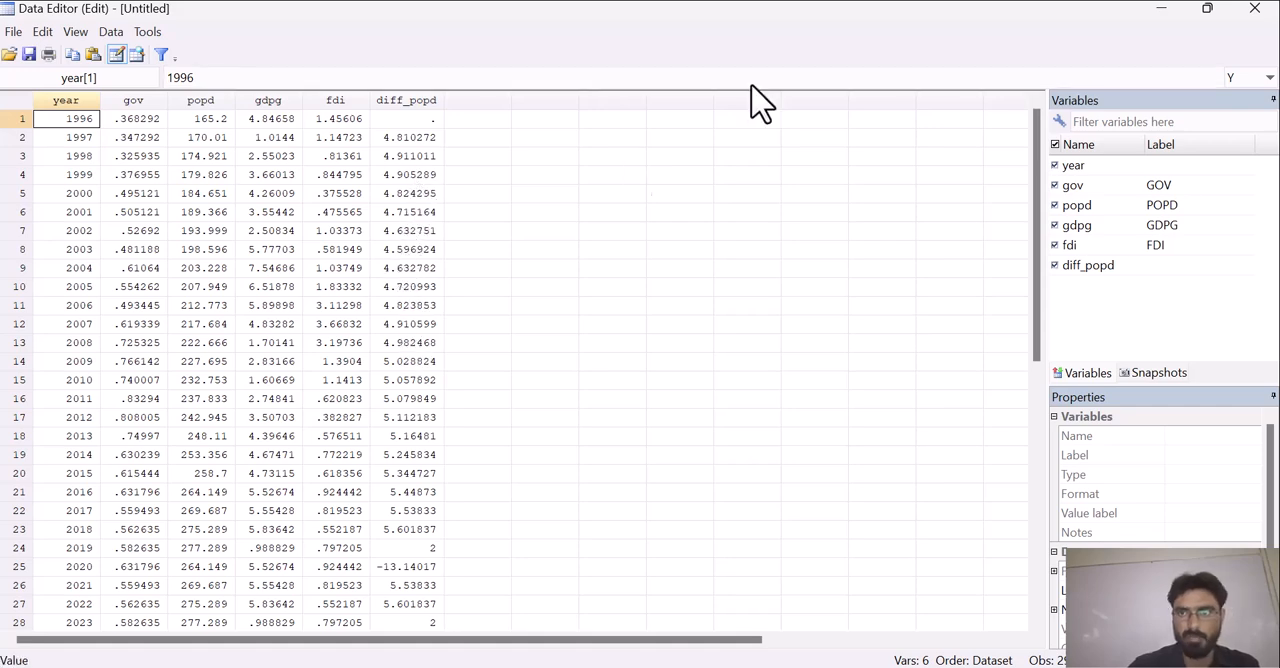
click(1161, 10)
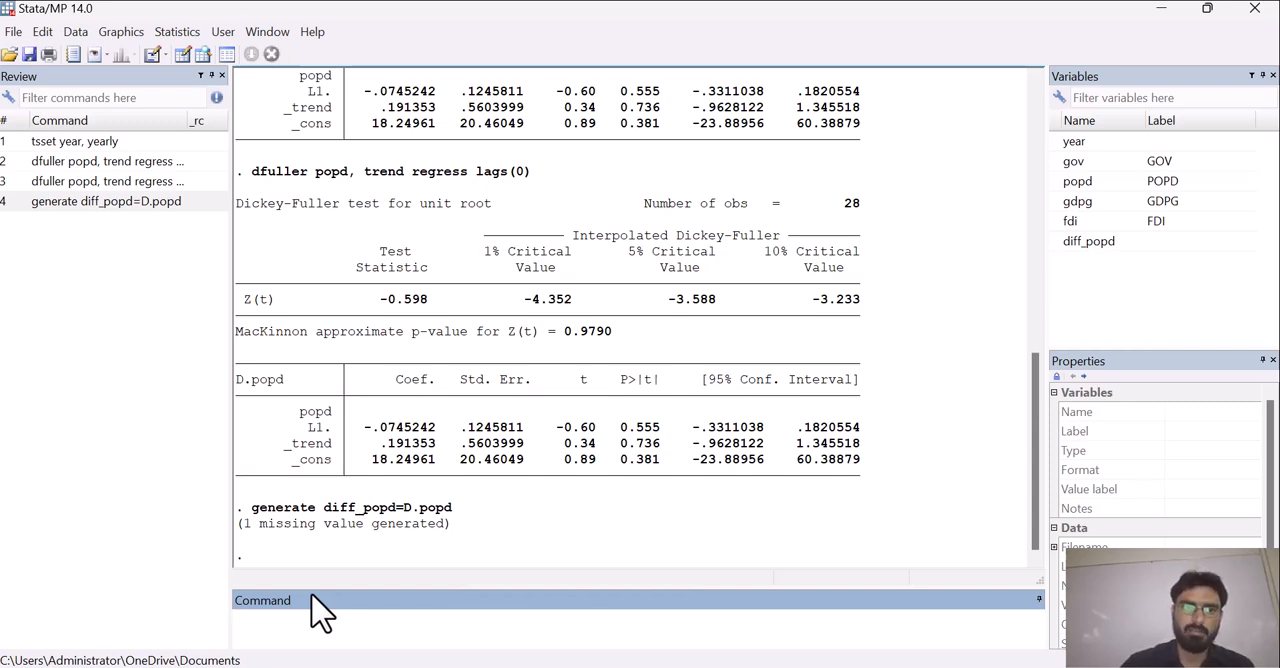
Run the Augmented Dickey-Fuller unit-root test on diff_popd with the trend term, the regression table and 0 lagged differences
click(175, 33)
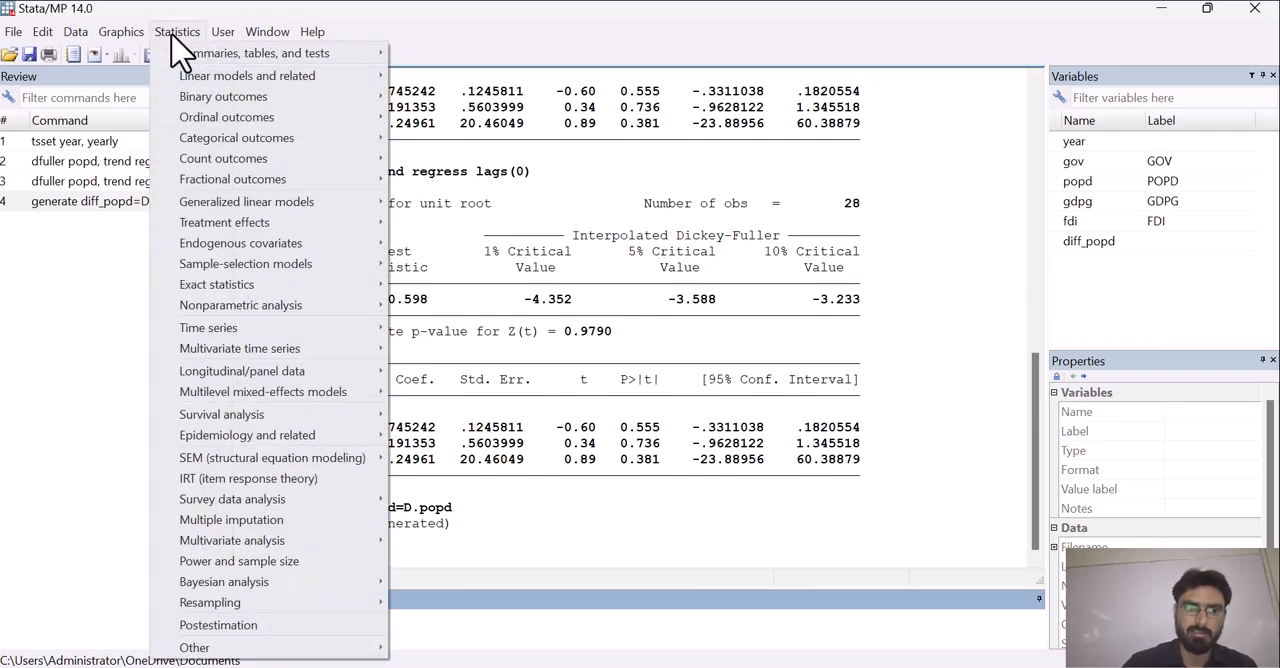
mouse_move(200, 332)
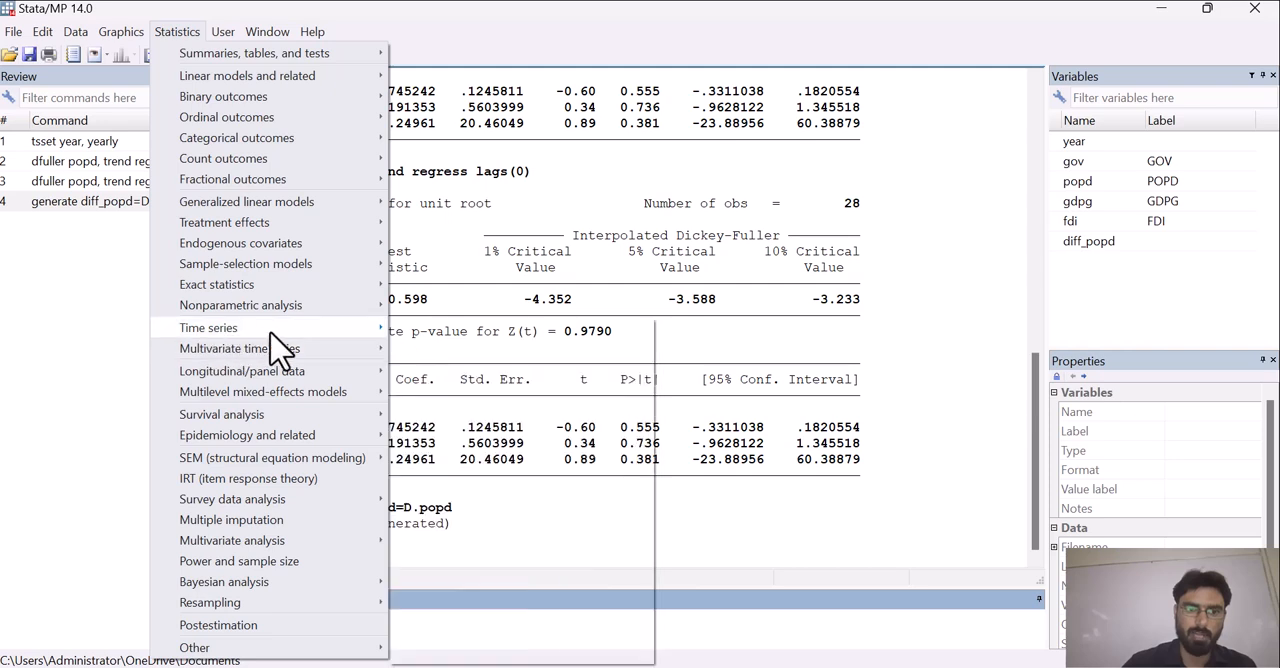
mouse_move(500, 640)
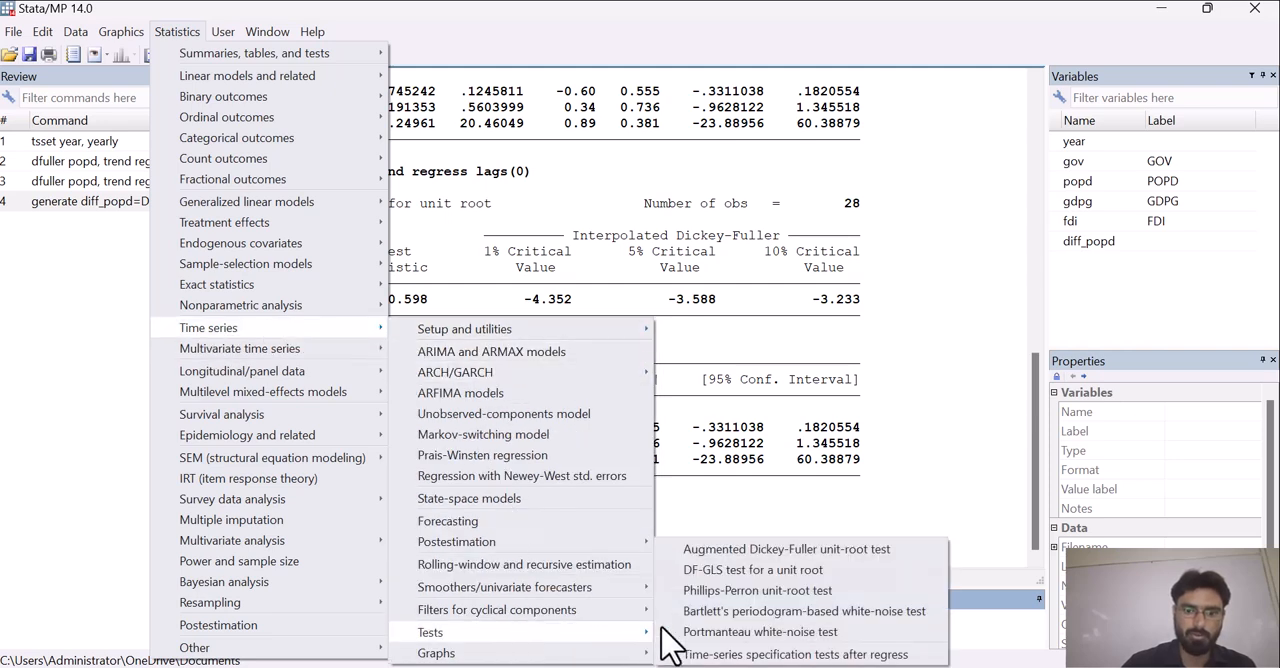
click(745, 552)
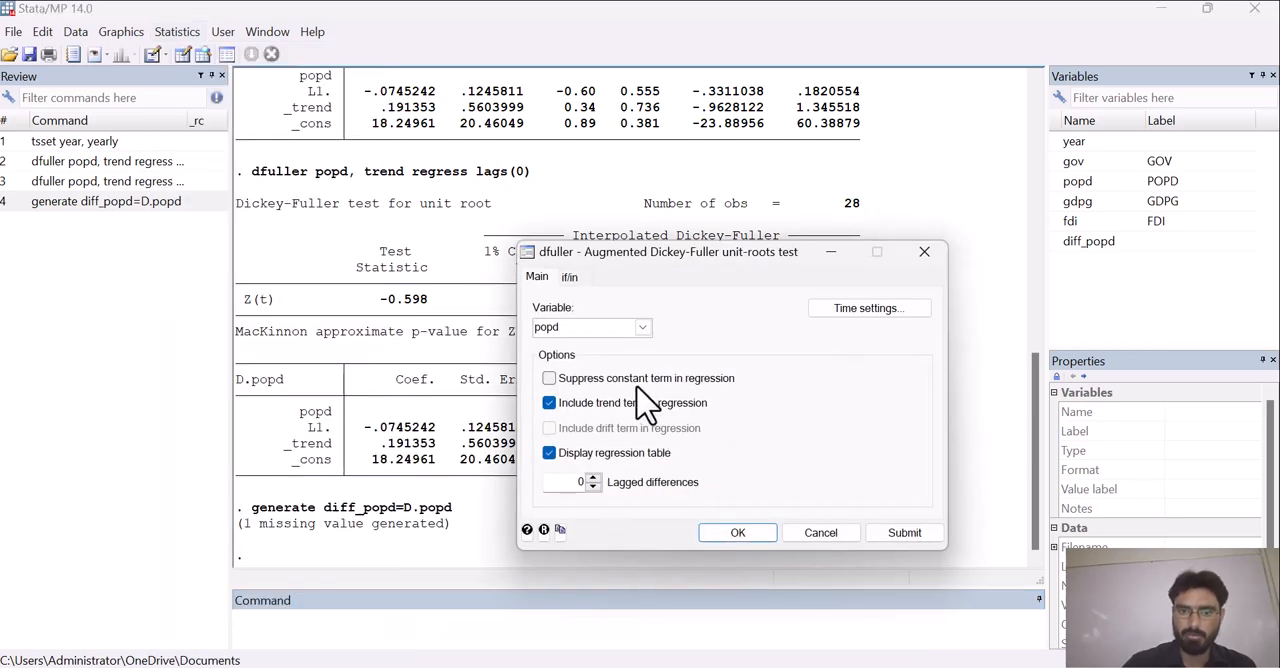
click(643, 328)
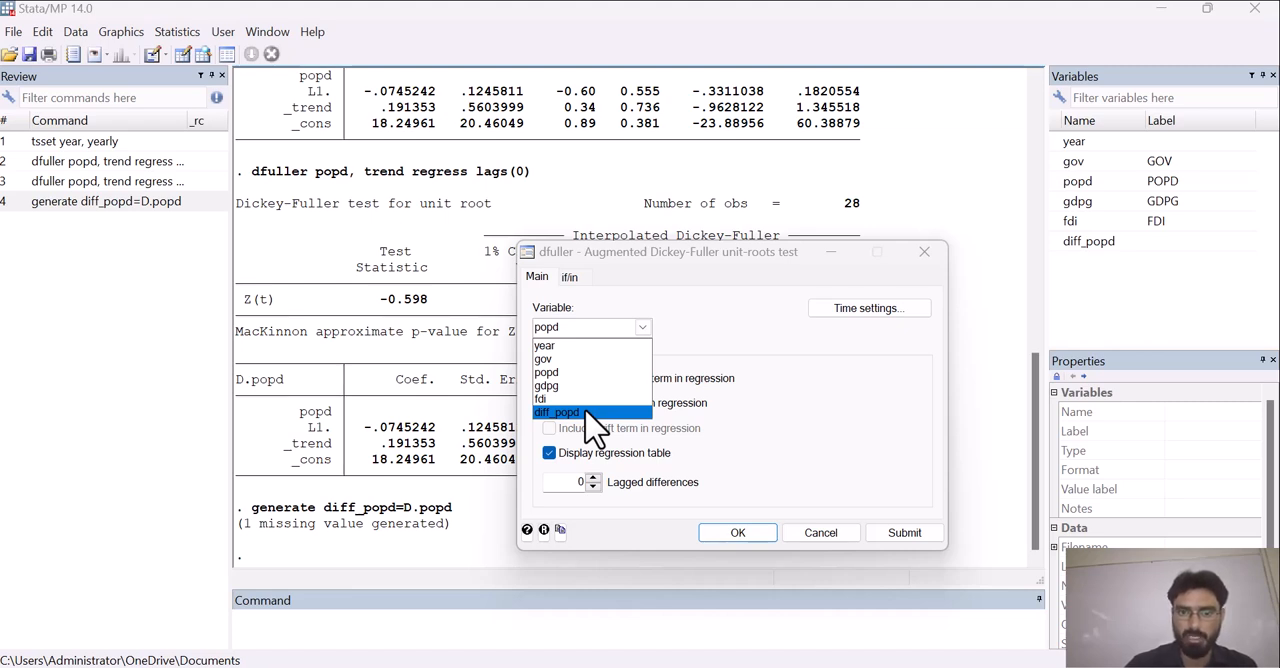
click(590, 412)
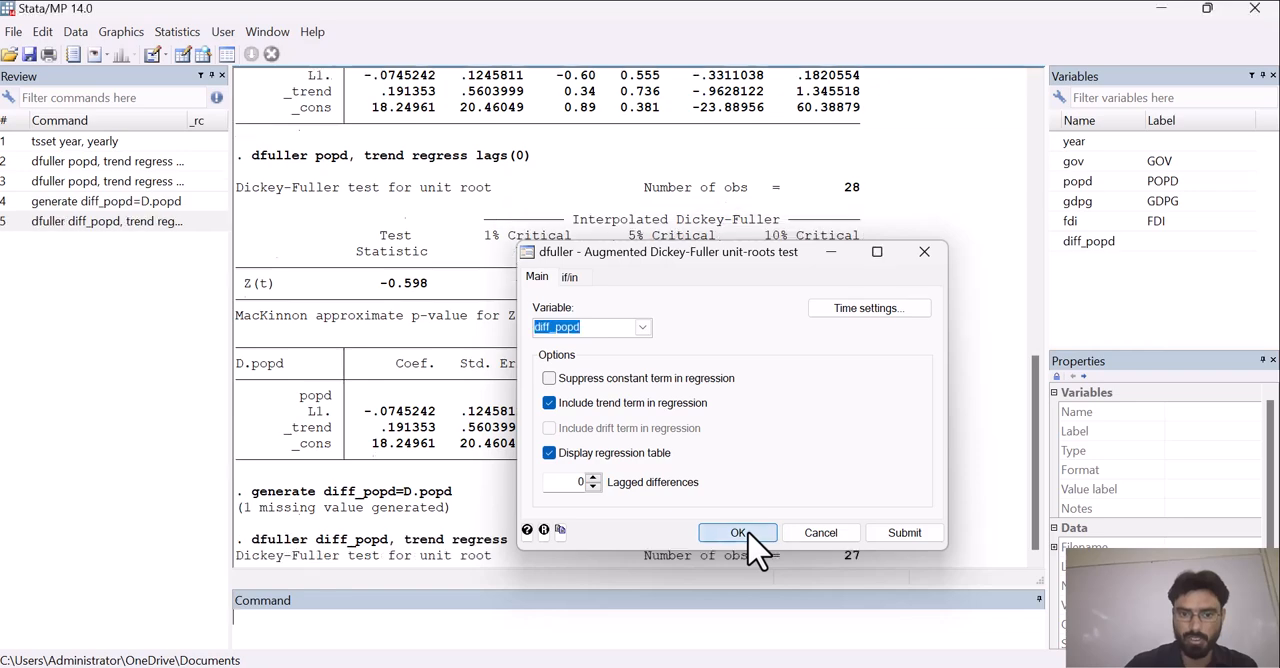
click(737, 533)
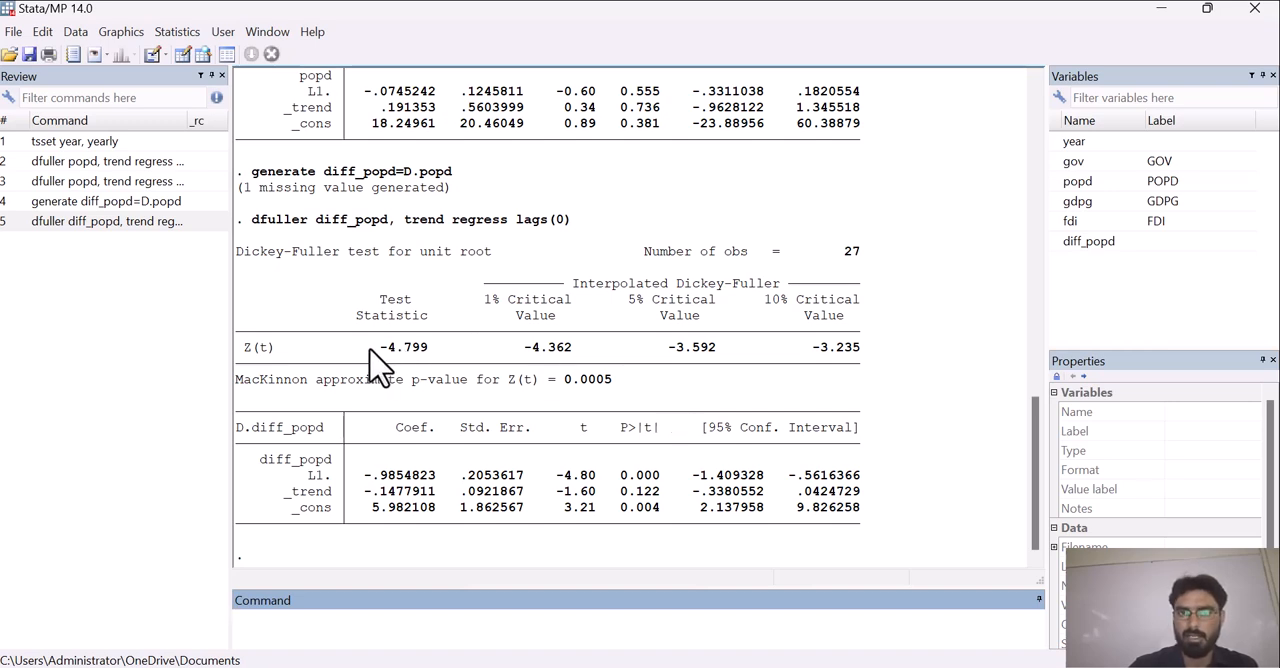
Write the null hypothesis "Ho Data is not stationary" as a note on the command line
click(337, 598)
text(Ho>)
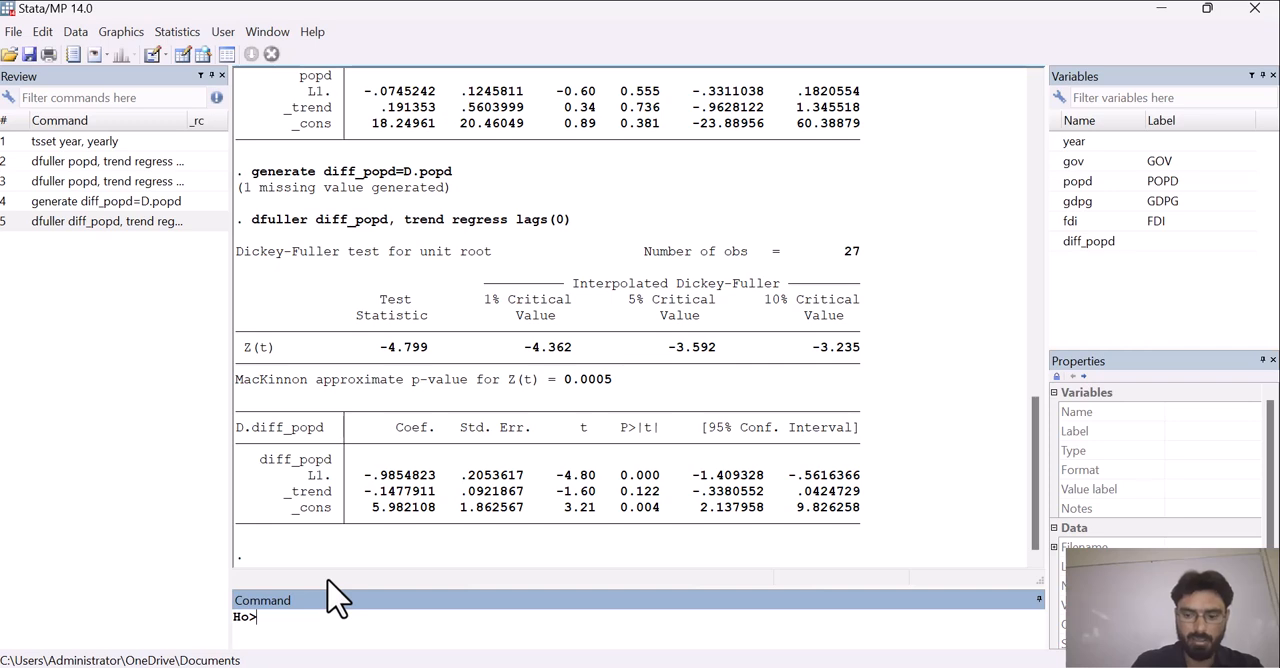
key(BackSpace)
text(Darta)
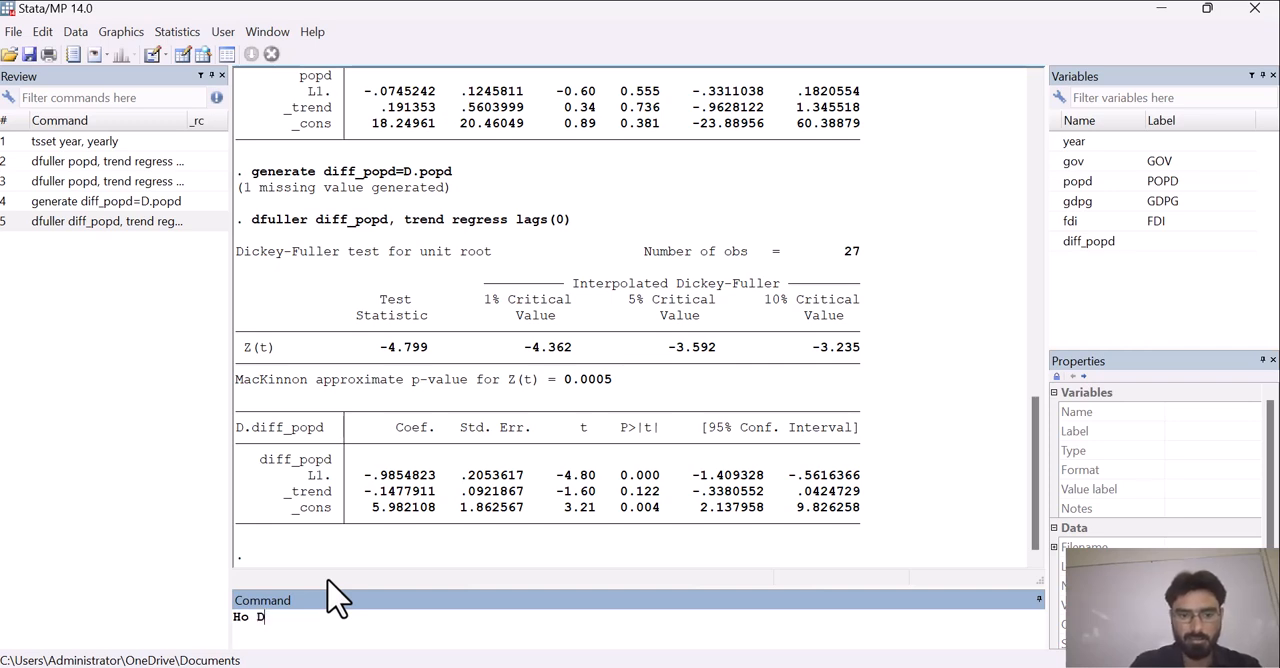
key(BackSpace)
key(BackSpace)
key(BackSpace)
text(ta)
key(BackSpace)
key(BackSpace)
text(tat)
key(BackSpace)
text(is not stationa)
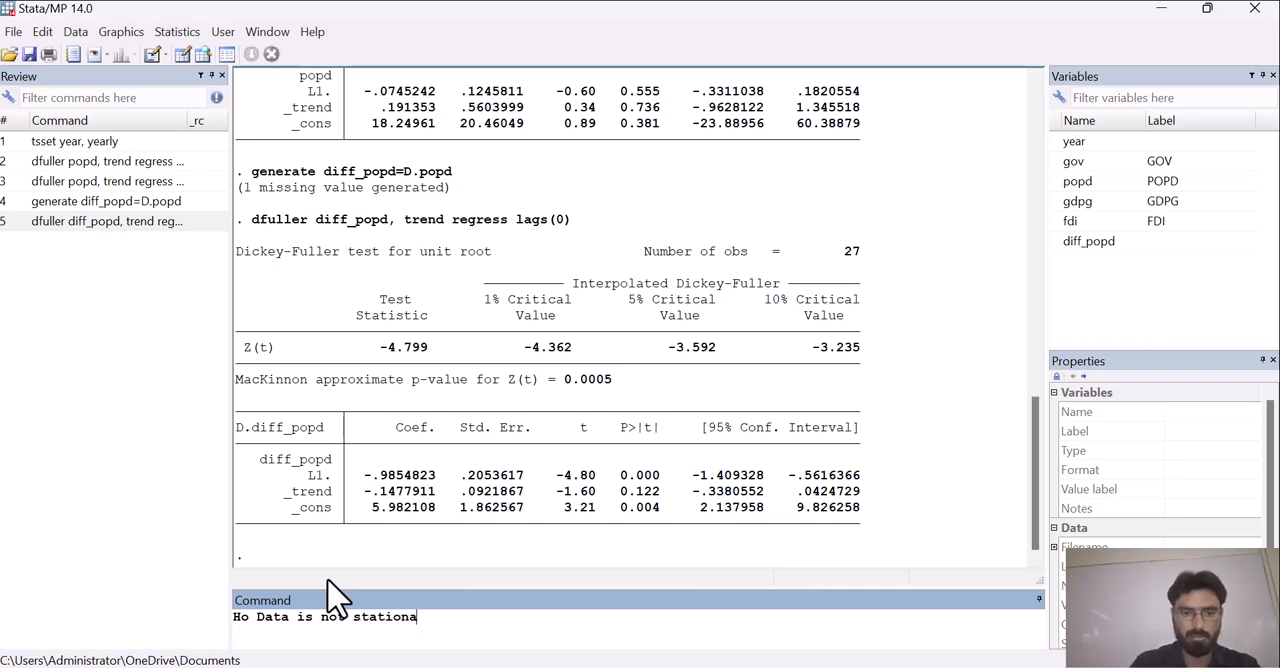
text(ry, H)
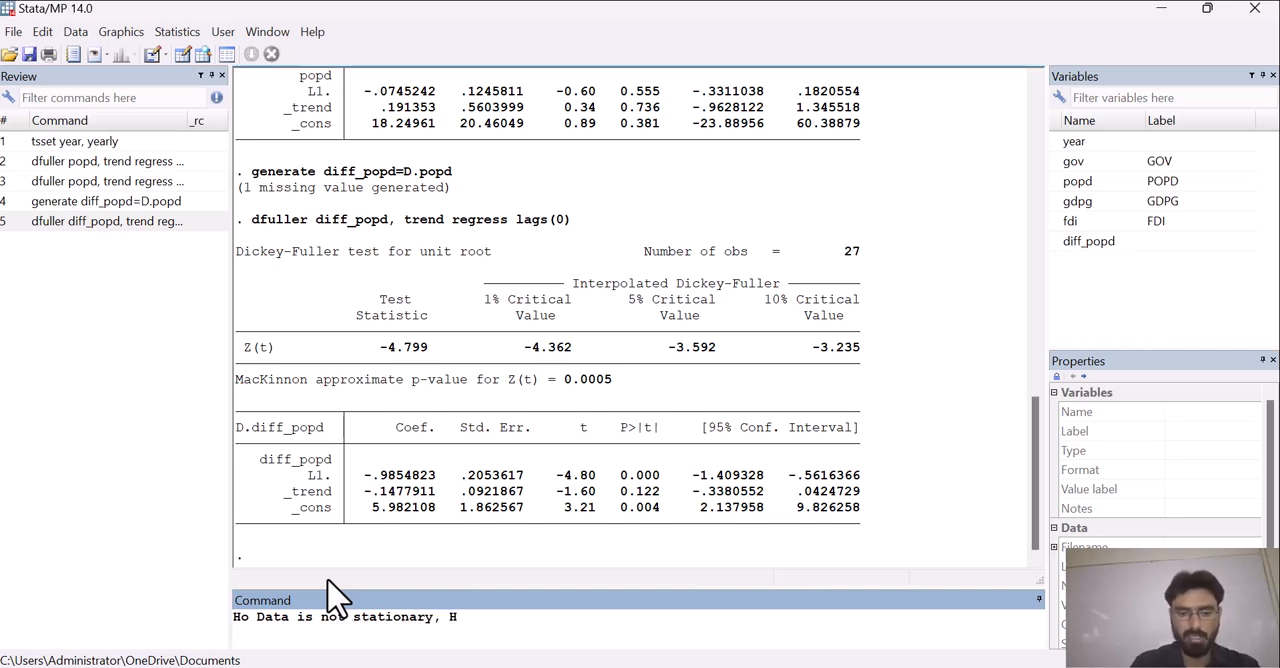
text(1 Data is sta)
Add the alternative hypothesis "H1 Data is stationary" to the command-line note after the null hypothesis
key(BackSpace)
key(BackSpace)
key(BackSpace)
text(stationary, if the test )
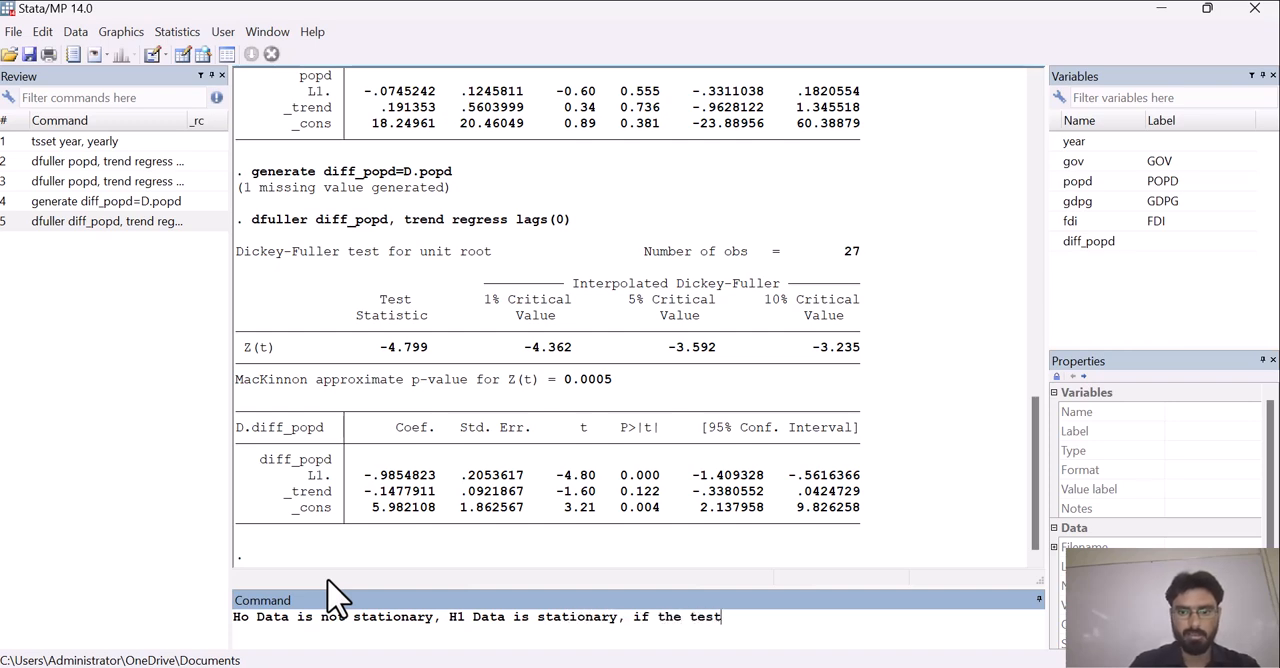
text(stat is )
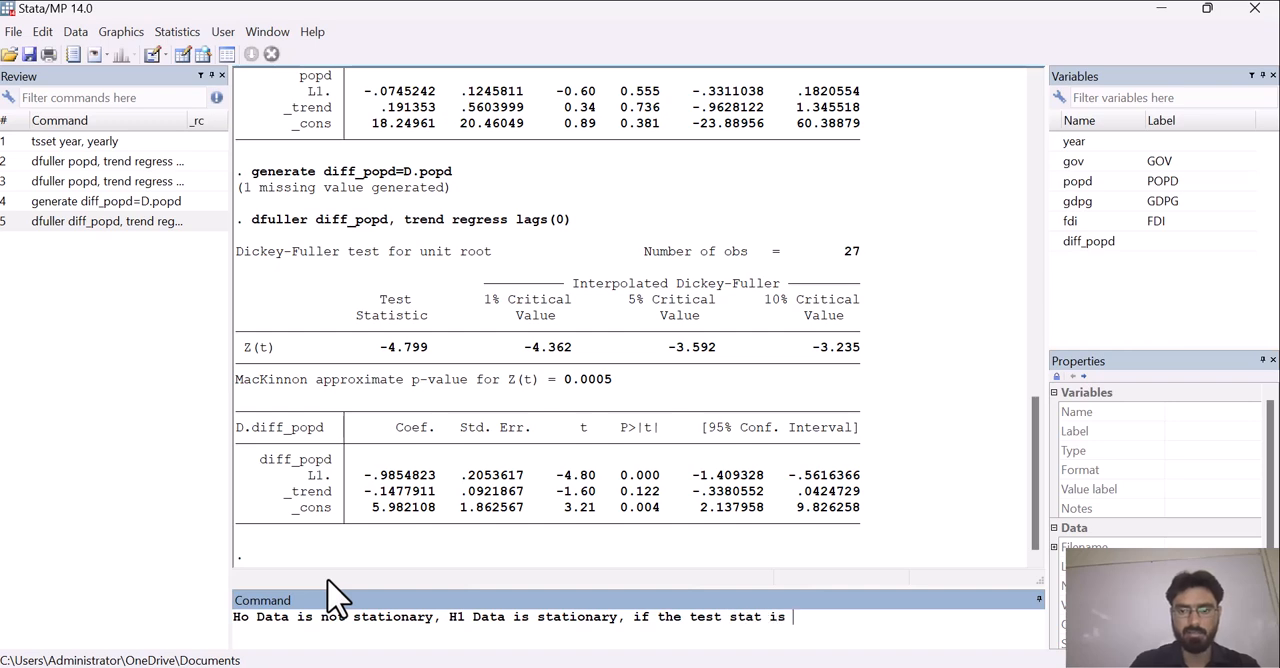
text(greater than)
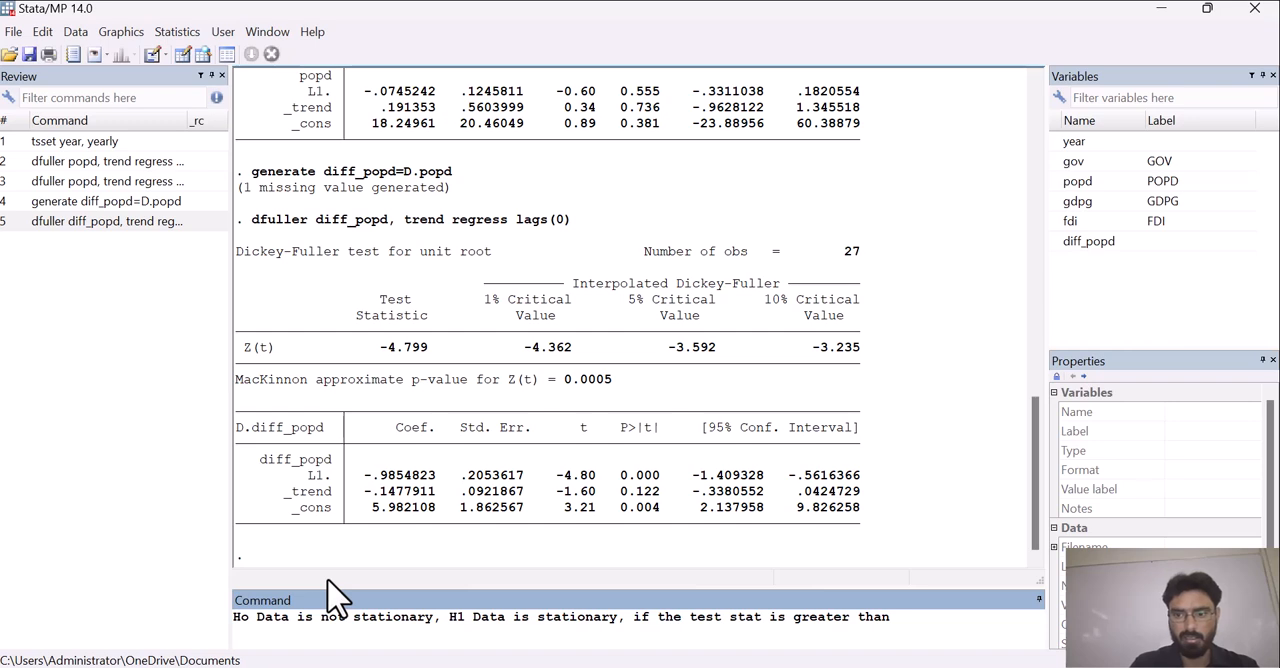
text( %5 cri)
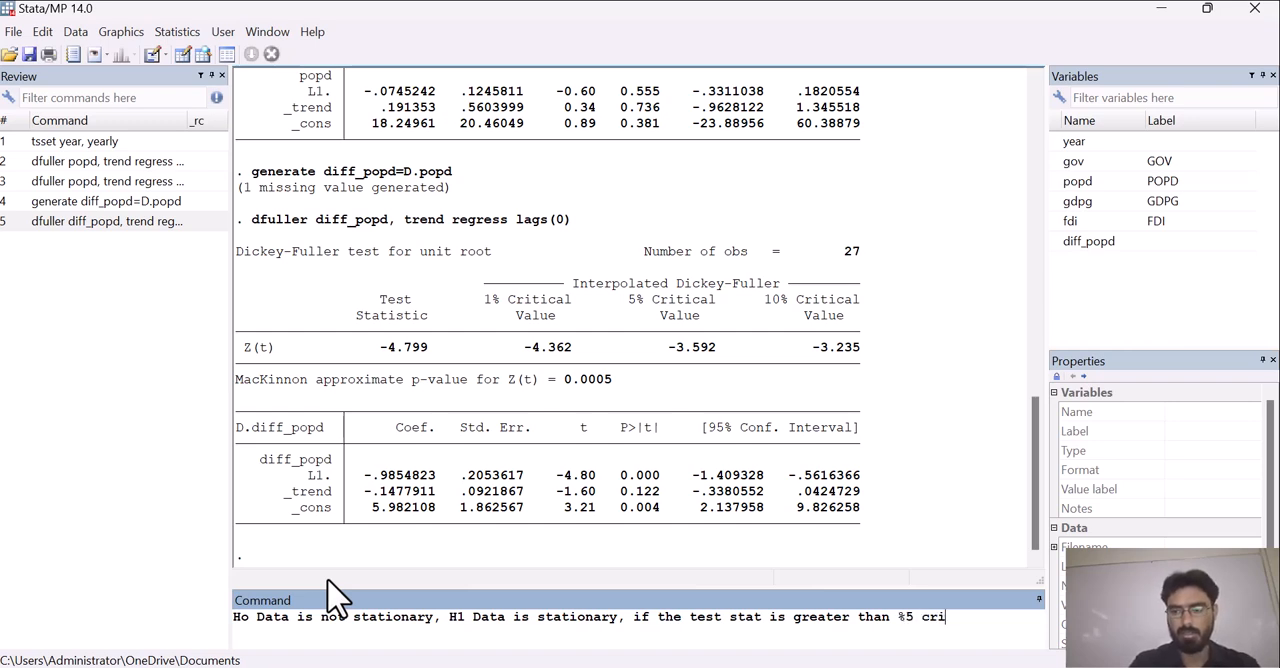
text(tical value then )
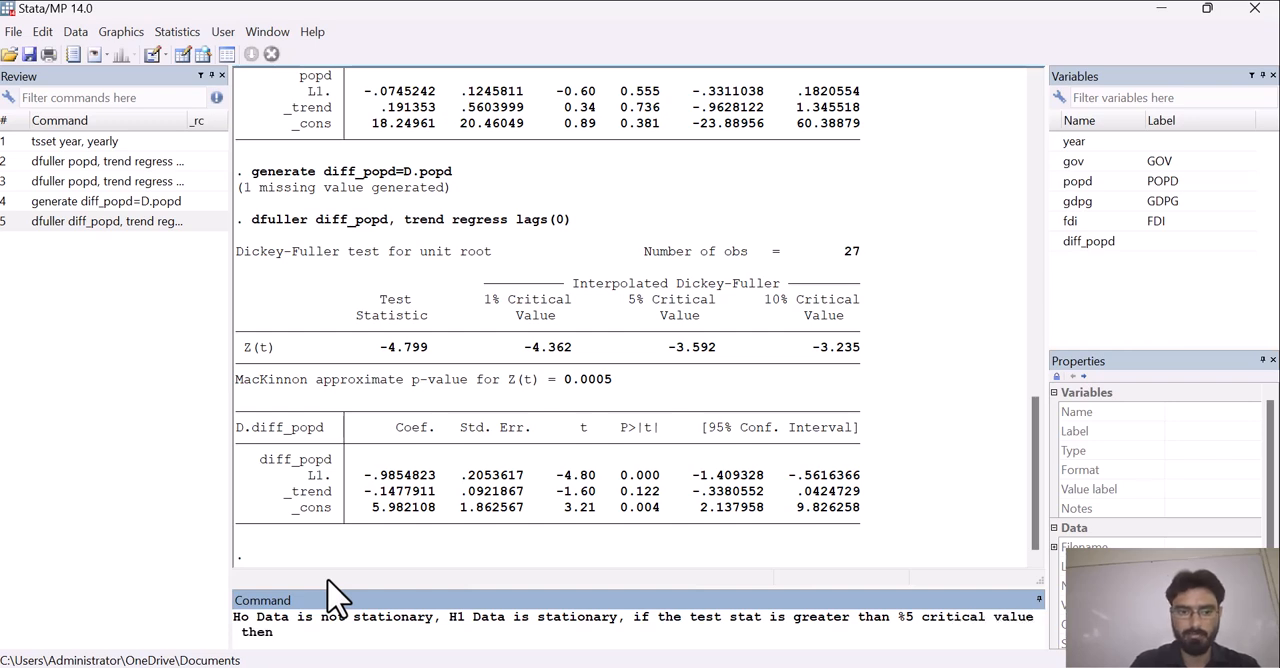
text(reject)
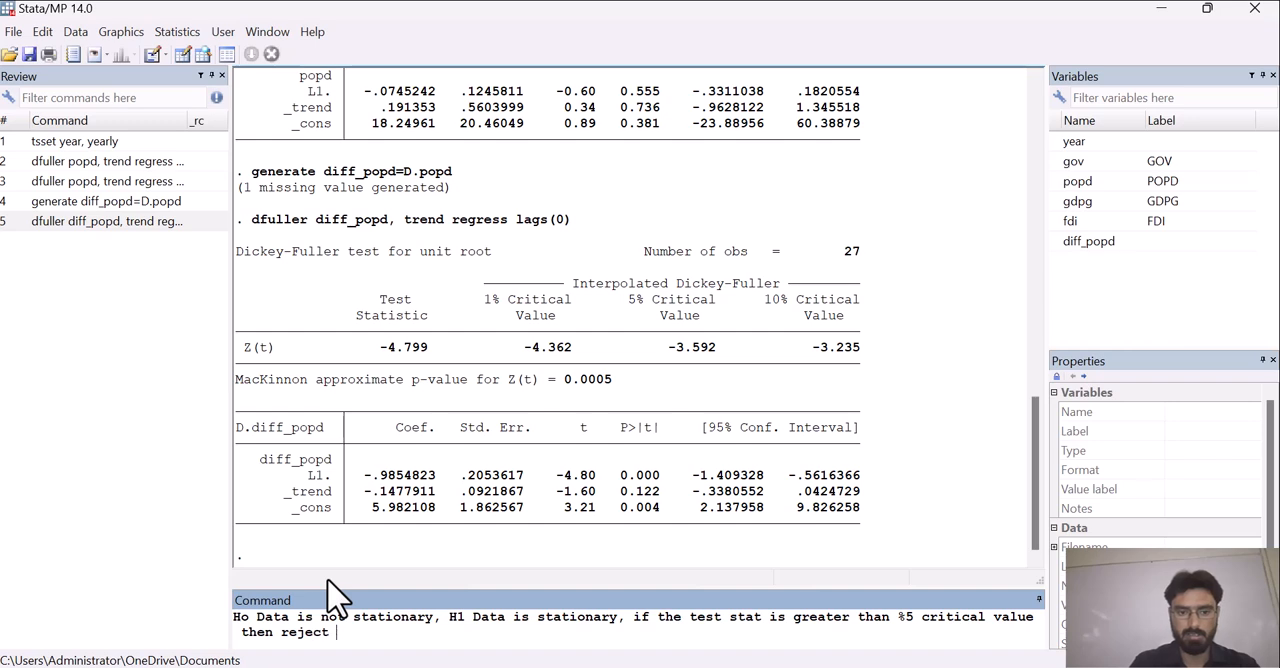
text( H0,)
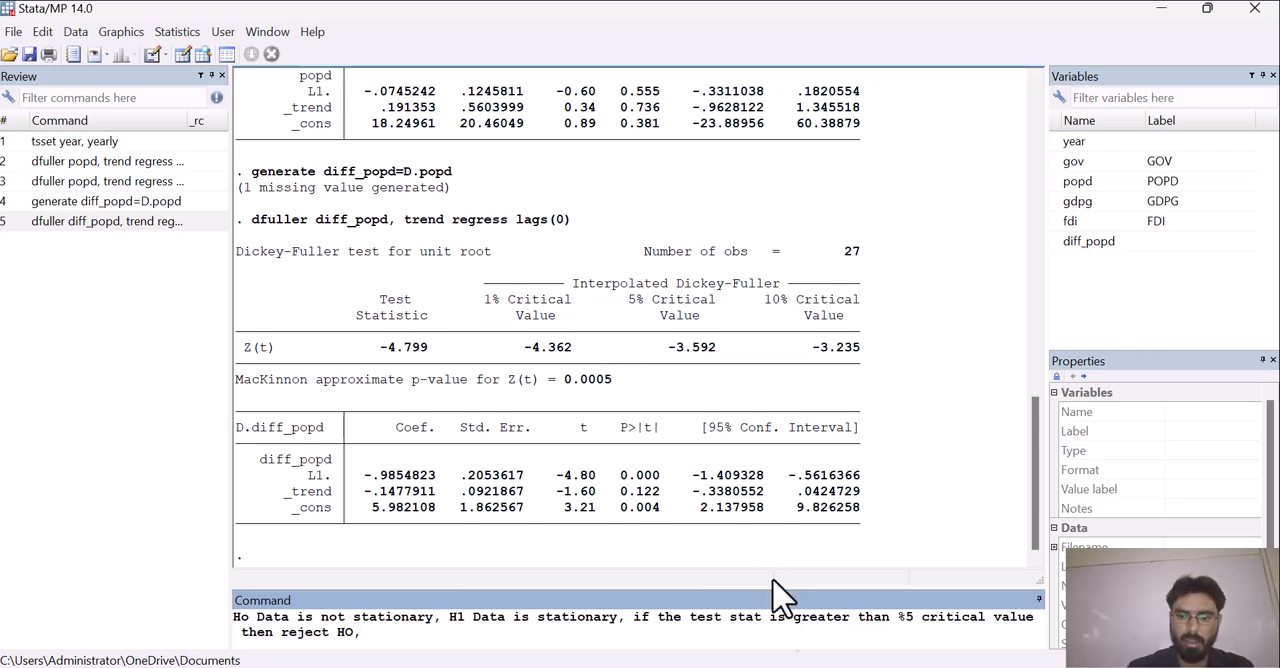
Switch to the Data for stata workbook in Excel and enter the header "Dif POPD" in cell F1
mouse_move(778, 667)
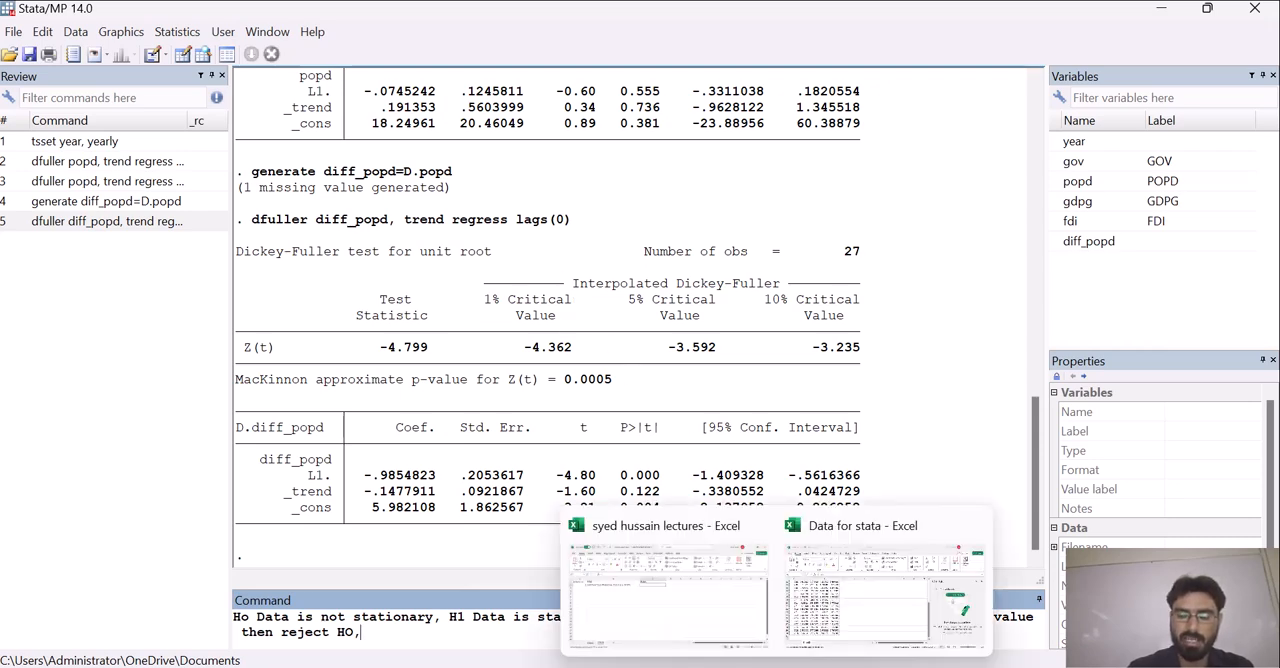
click(829, 639)
click(400, 307)
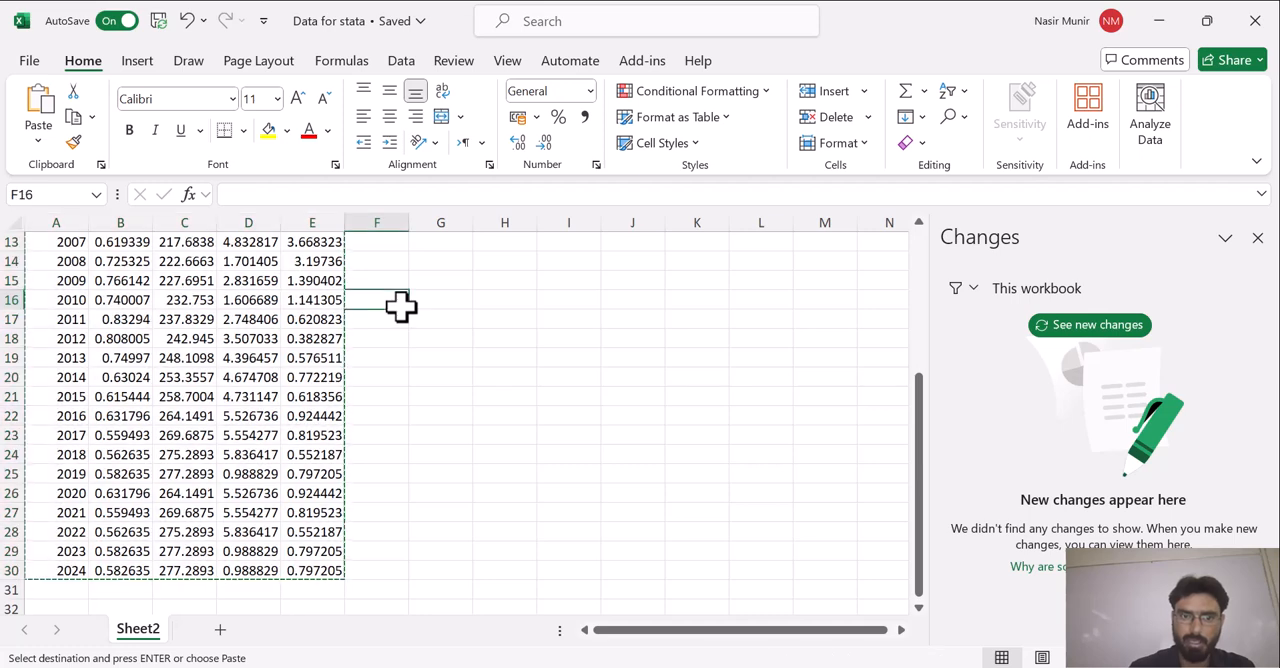
key(Up)
key(Up)
key(Up)
key(Up)
key(Up)
key(Up)
key(Up)
key(Up)
key(Up)
key(Up)
key(Up)
key(Up)
key(Up)
key(Up)
key(Up)
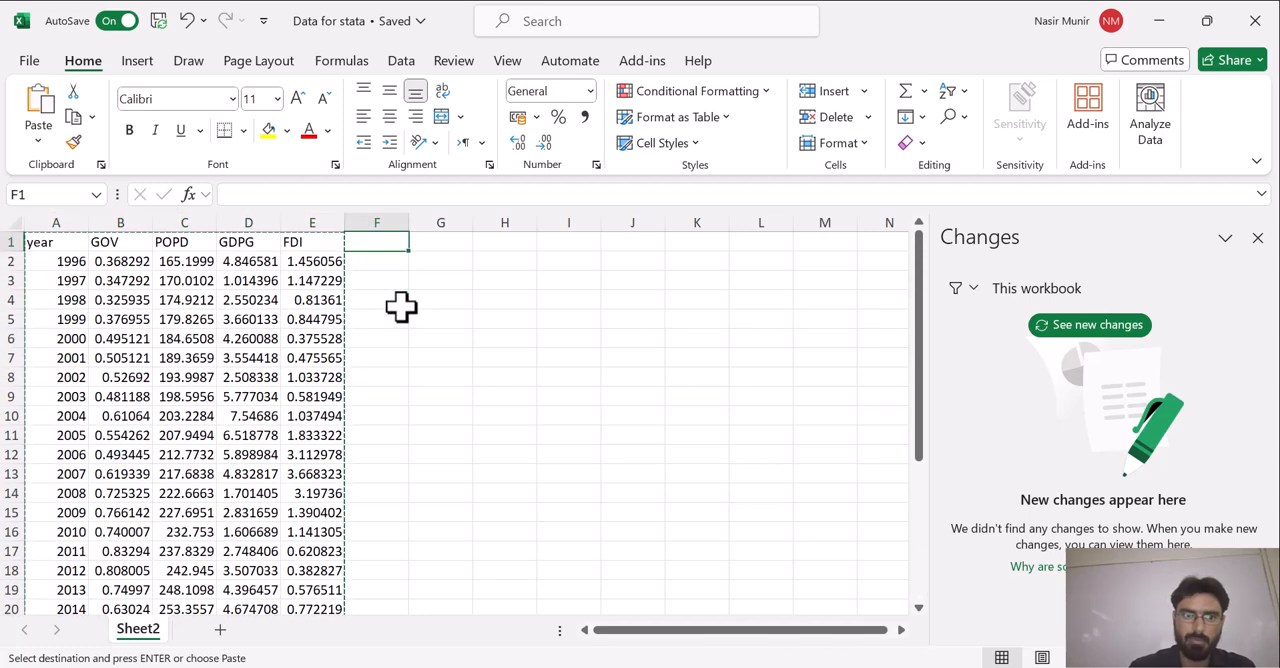
double_click(392, 240)
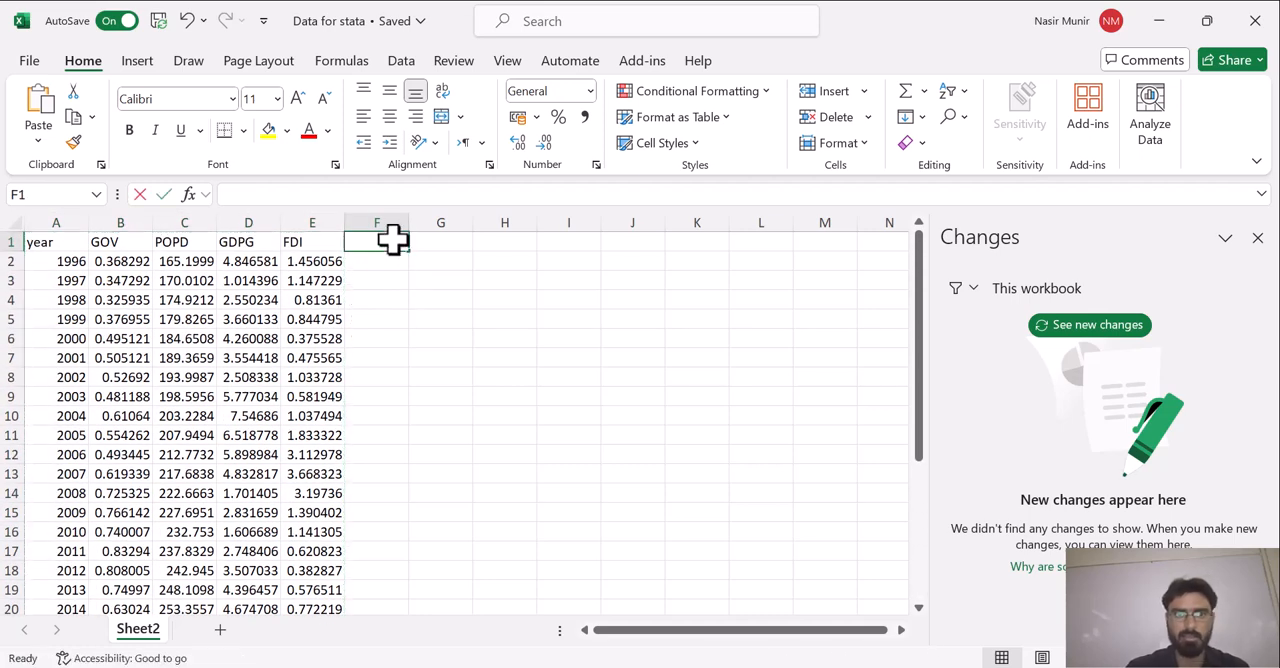
text(Dif)
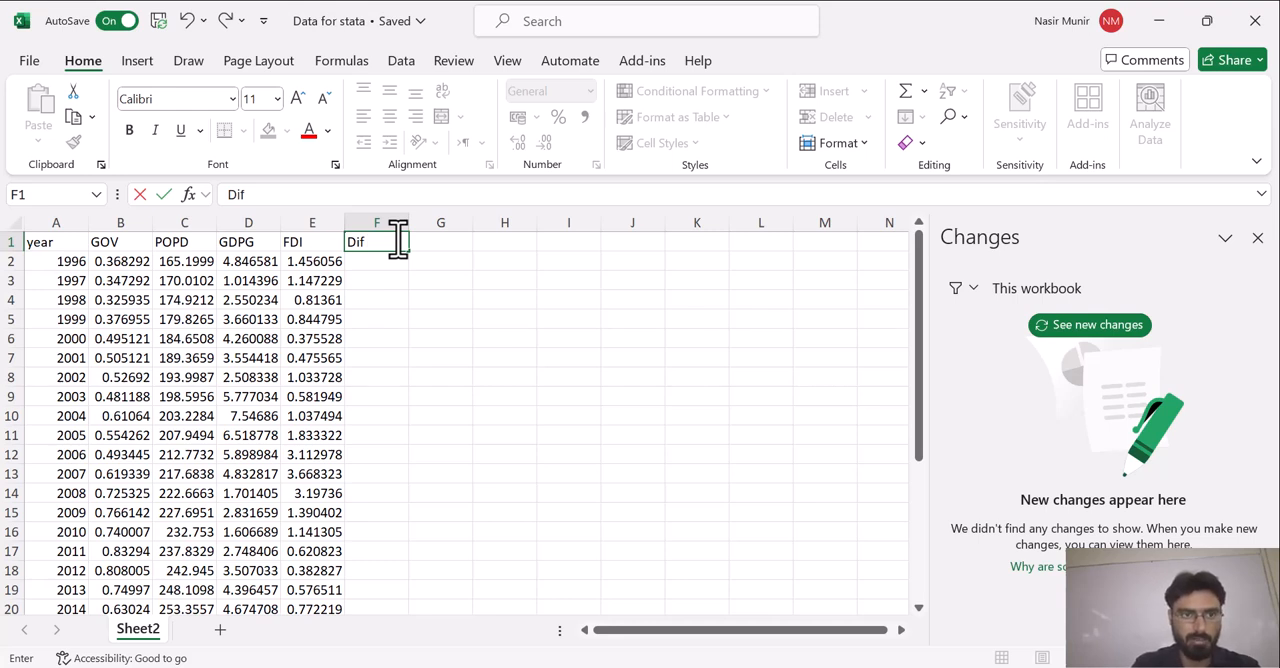
text(POPD)
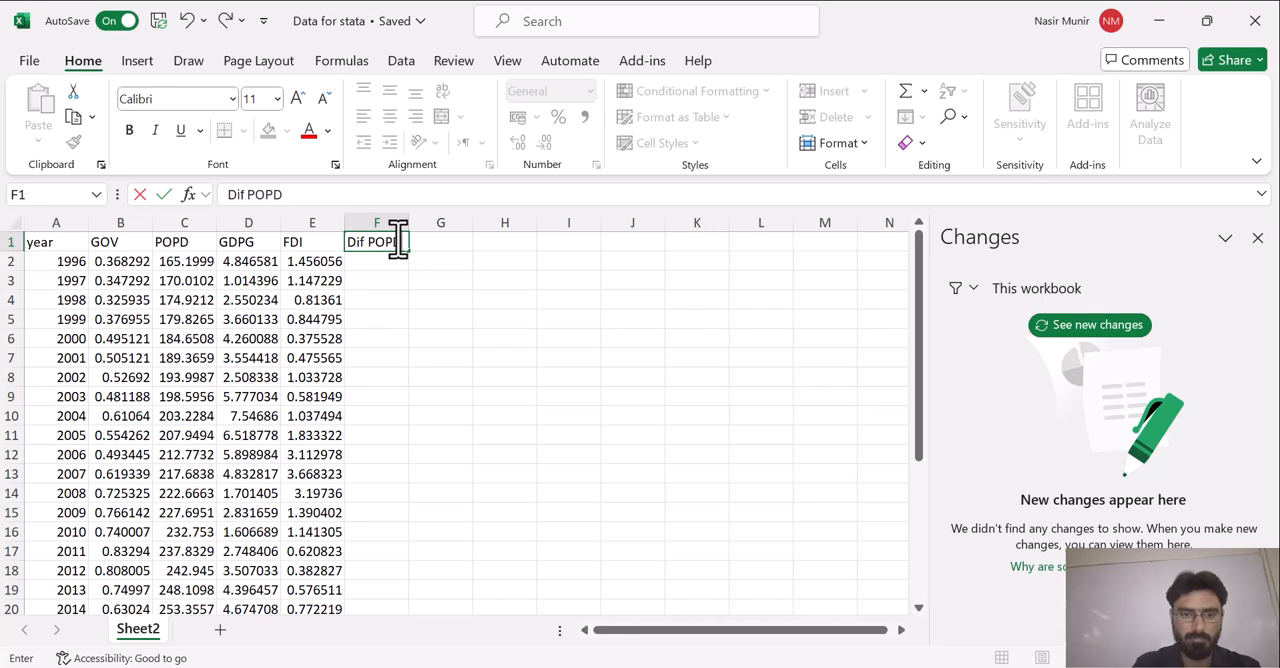
Enter the formula =(C3-C2) in cell F3 to calculate the first difference of POPD for 1997
click(376, 277)
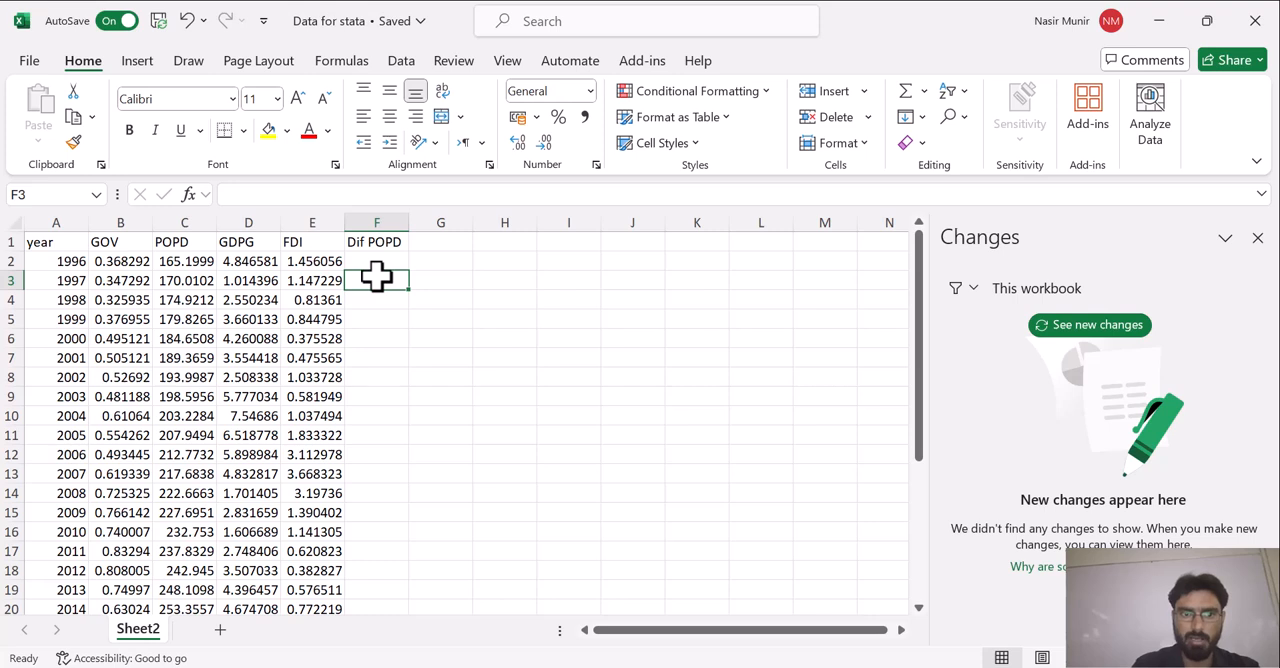
text(=)
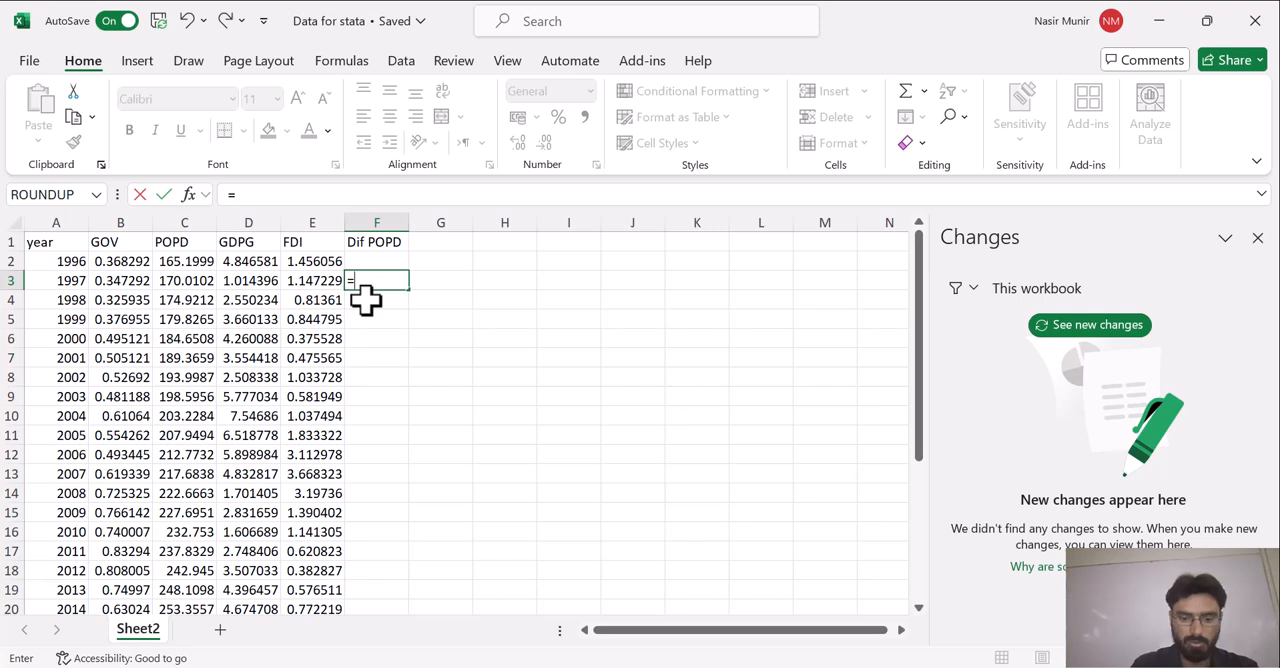
text((c3)
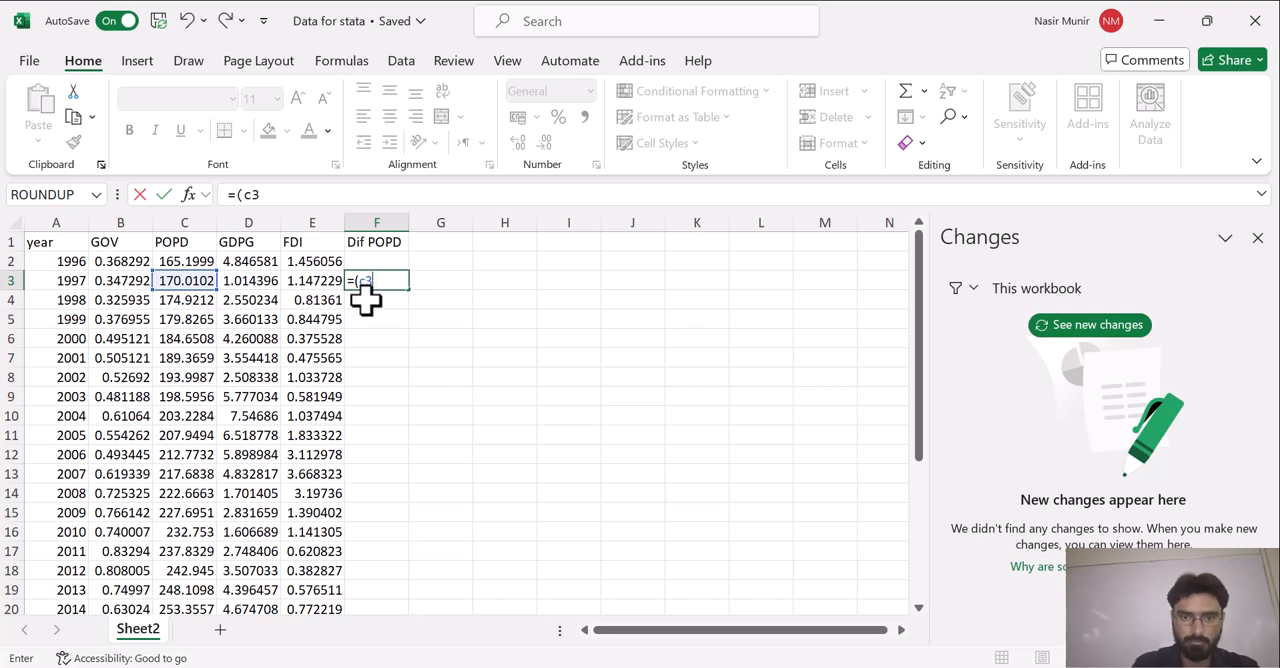
text(-c2)
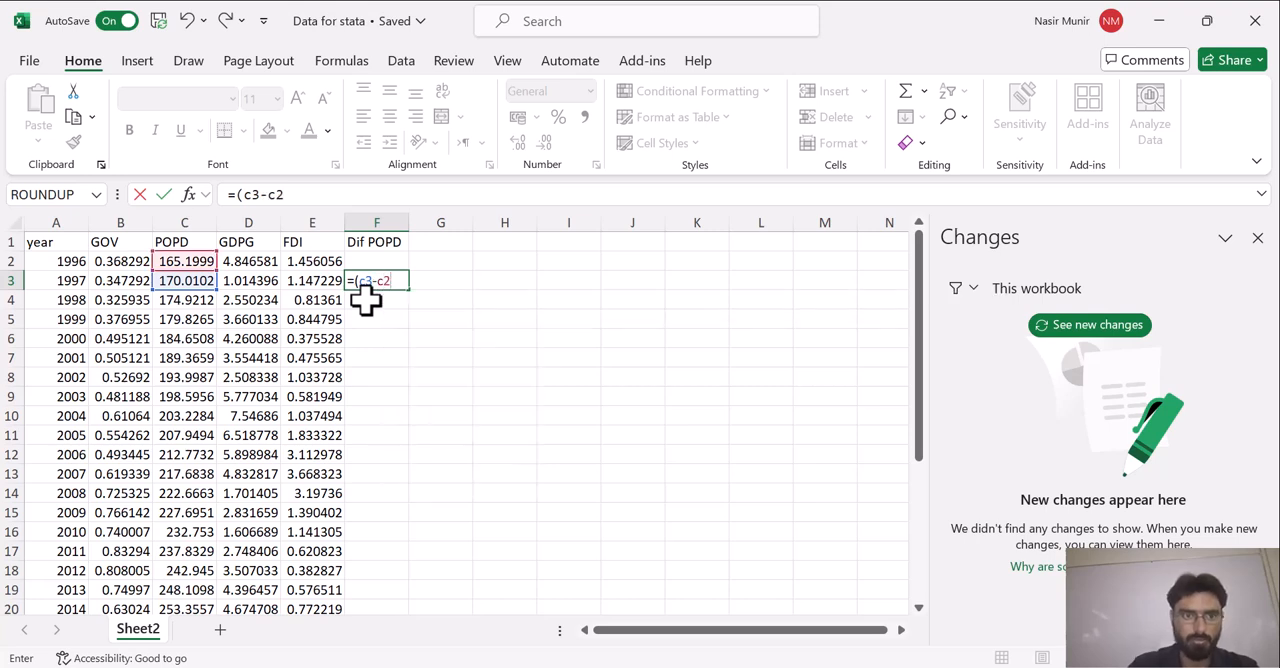
text())
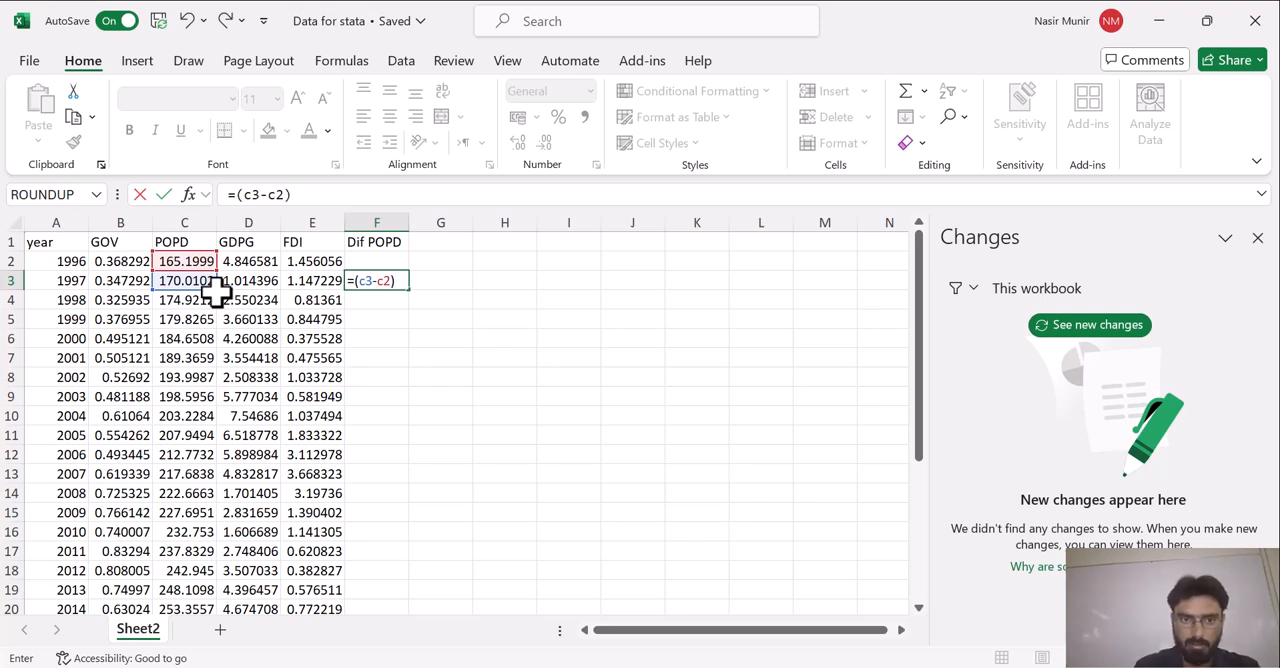
key(Return)
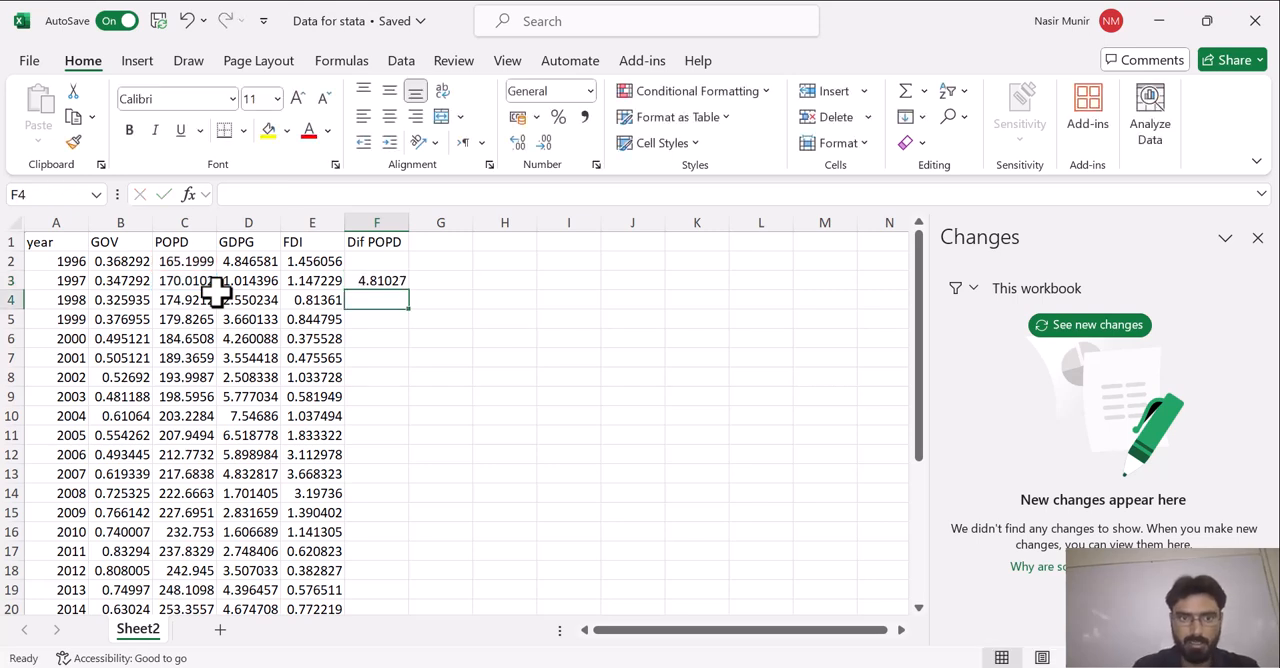
Fill the difference formula from F3 down through F30, the row for 2024
click(398, 281)
drag(409, 290, 405, 582)
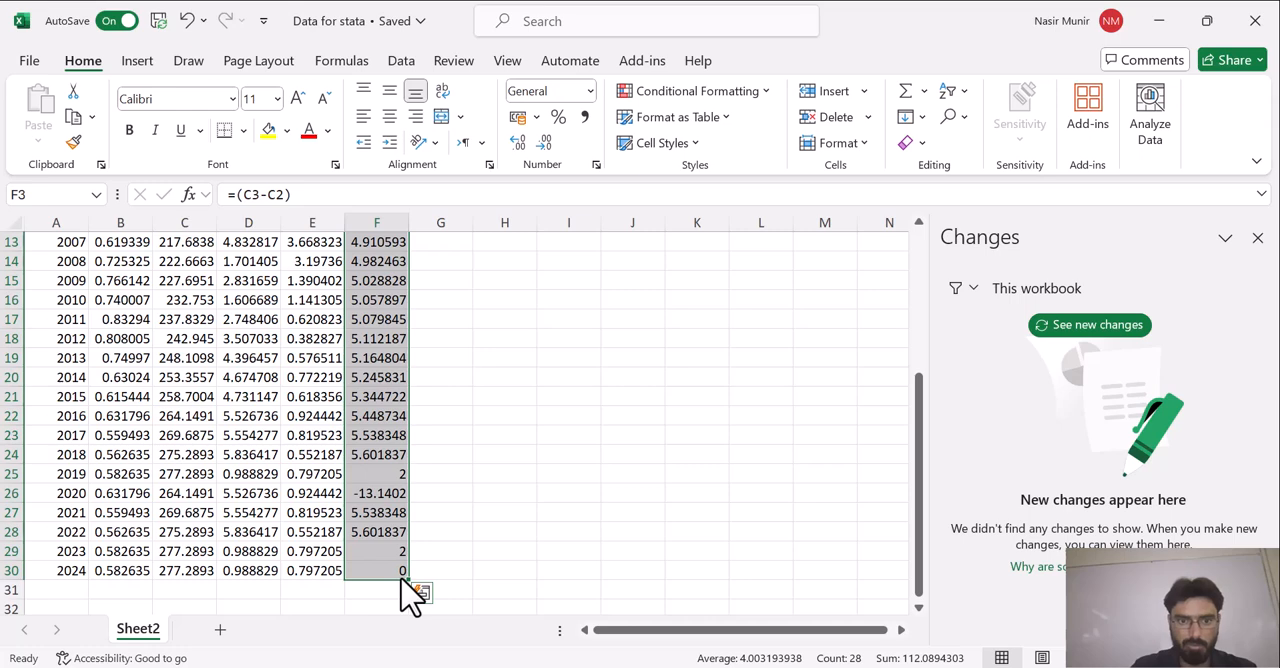
drag(922, 452, 935, 268)
click(440, 263)
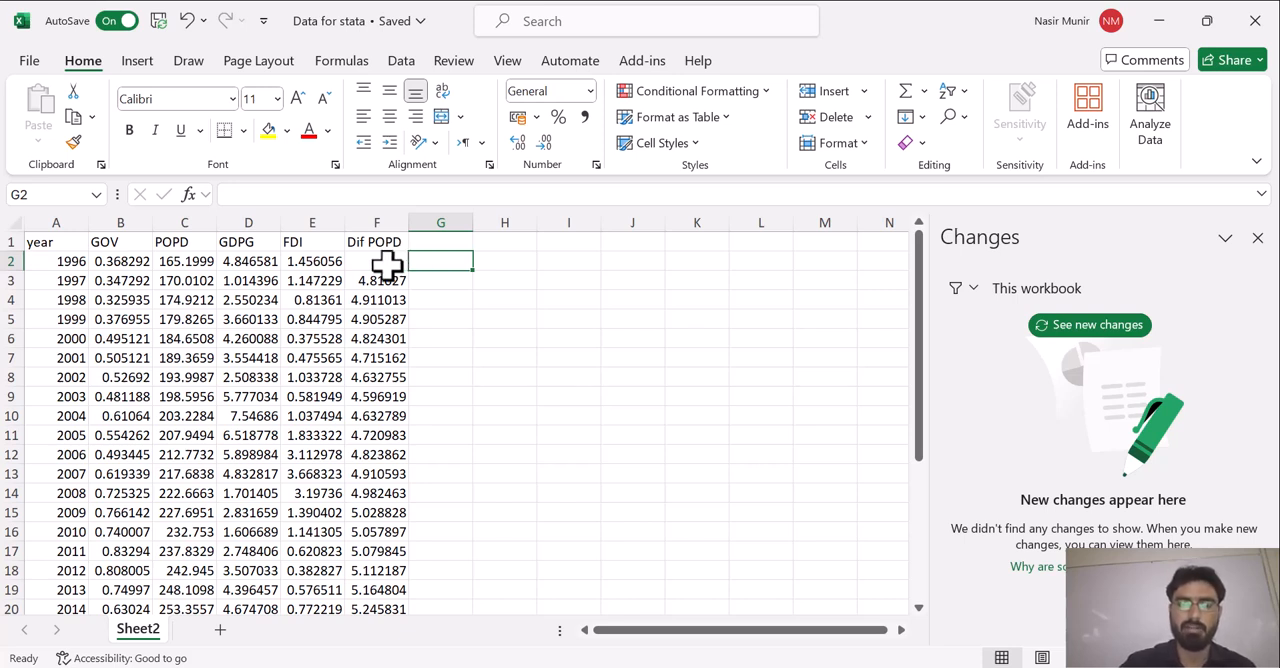
Compare the Dif POPD column with the diff_popd values in Stata's Data Editor, and return to Stata's main window
click(376, 220)
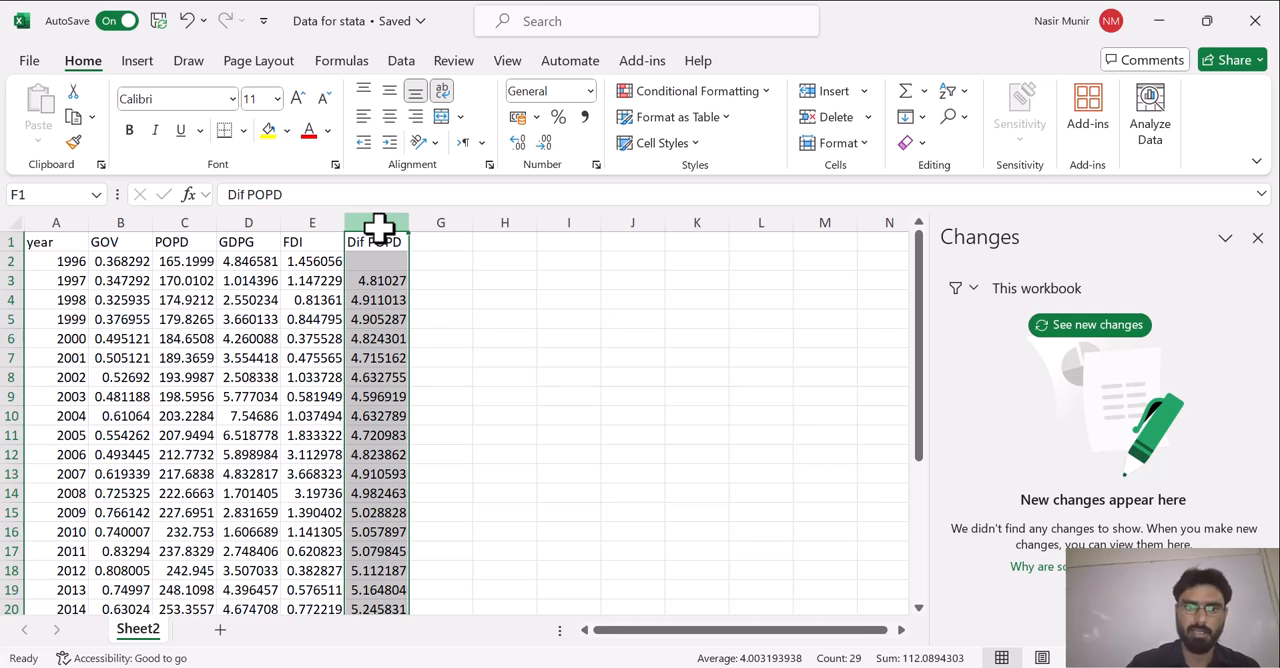
click(369, 280)
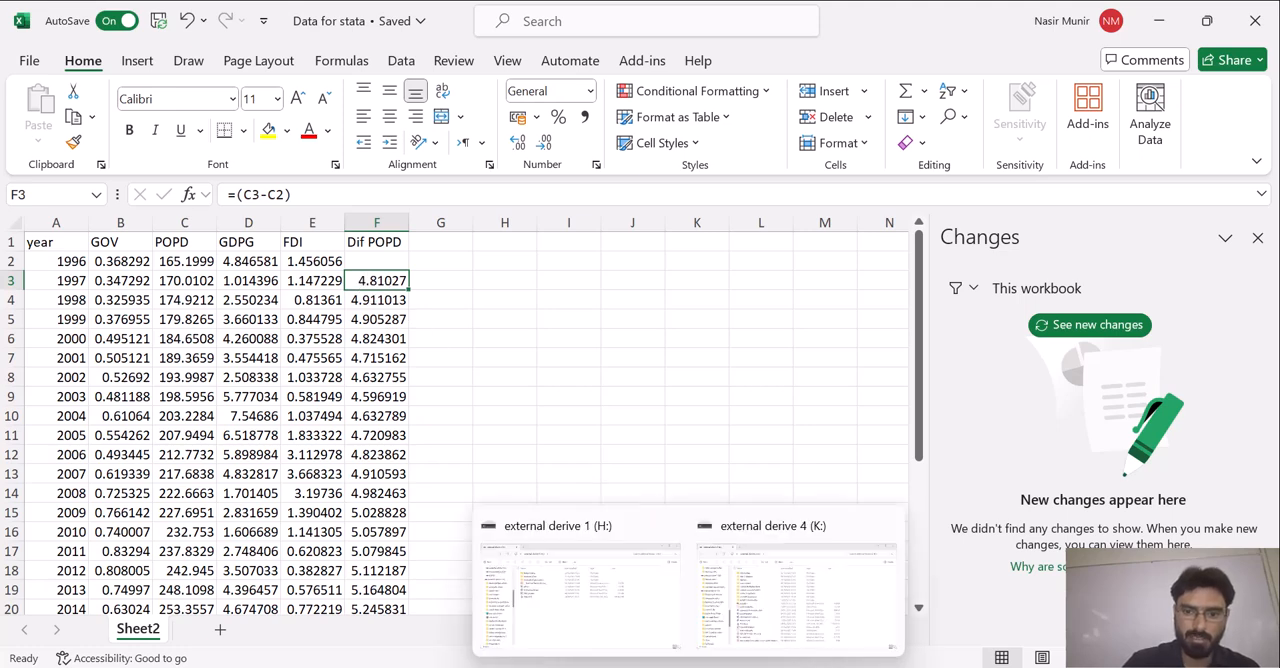
click(645, 666)
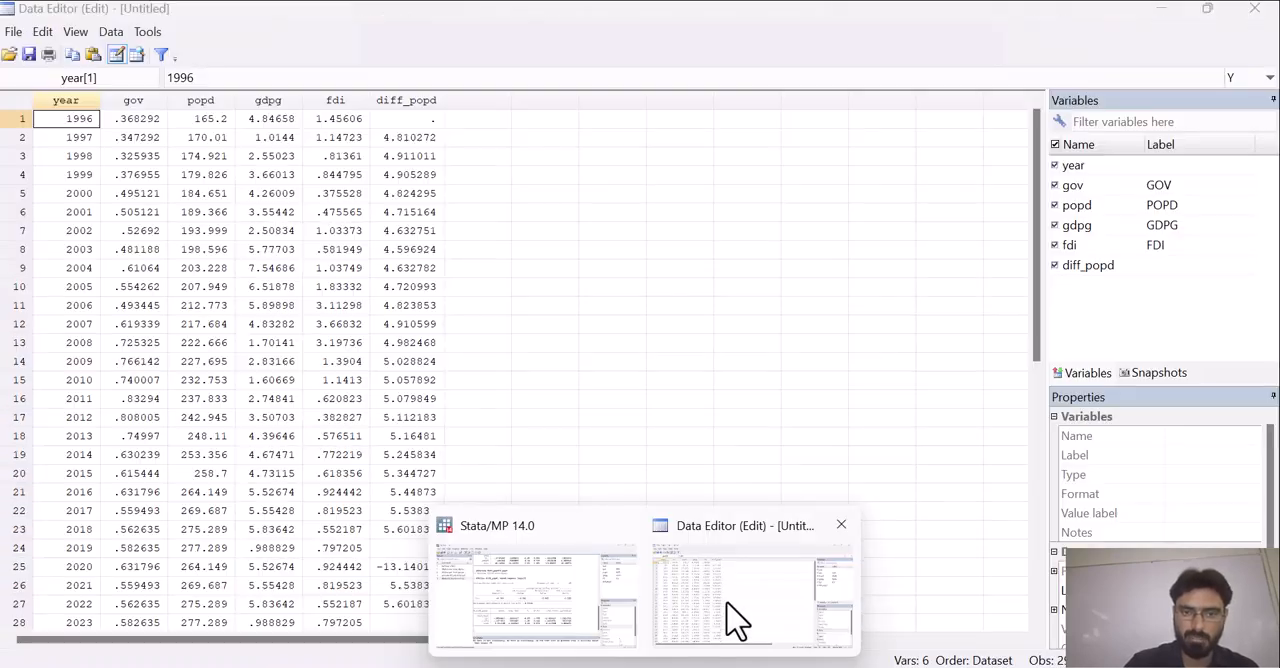
click(737, 622)
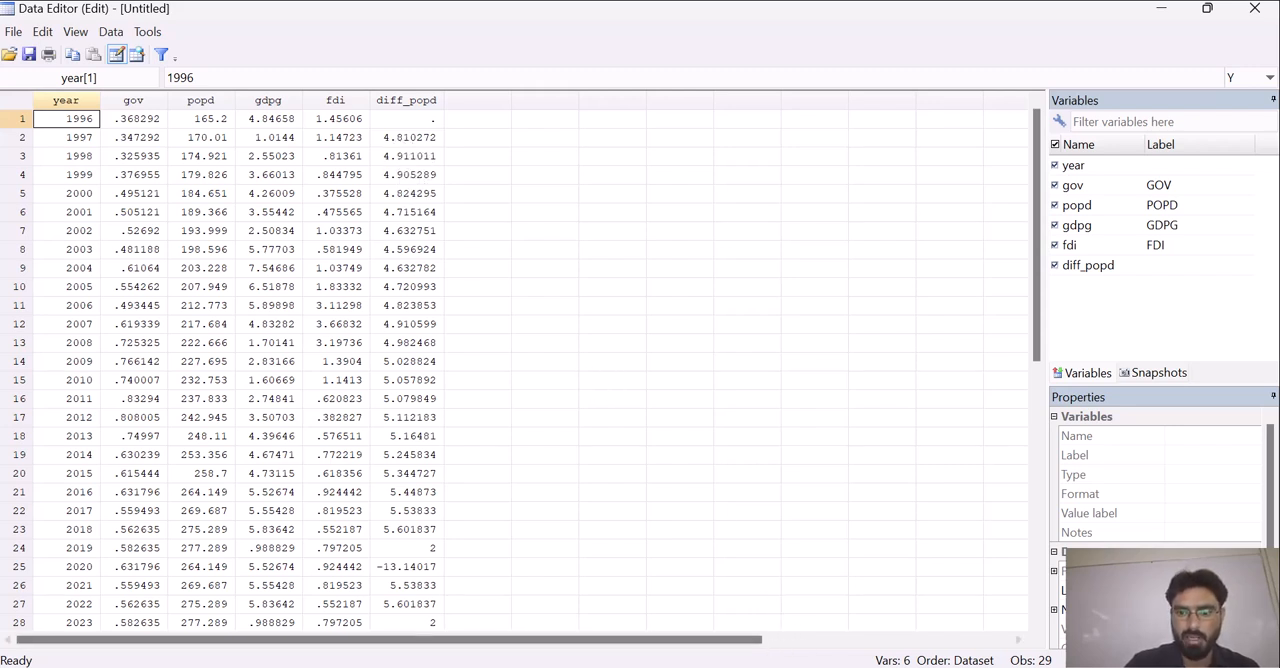
mouse_move(790, 666)
click(818, 645)
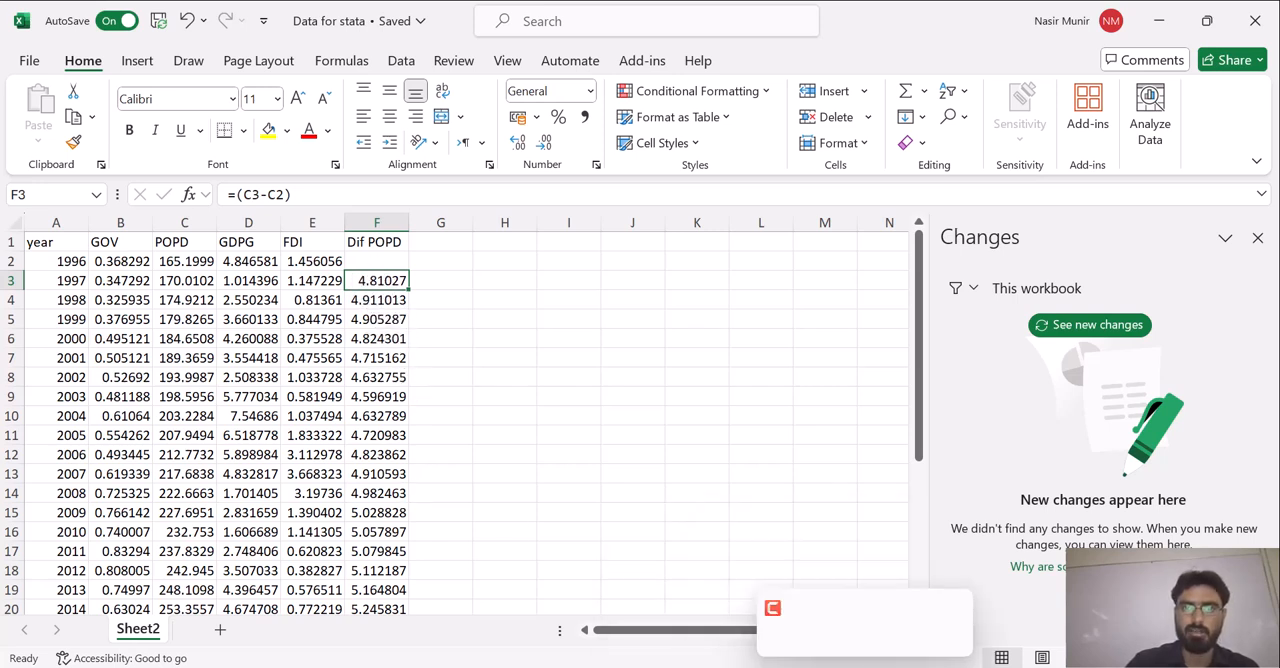
click(645, 666)
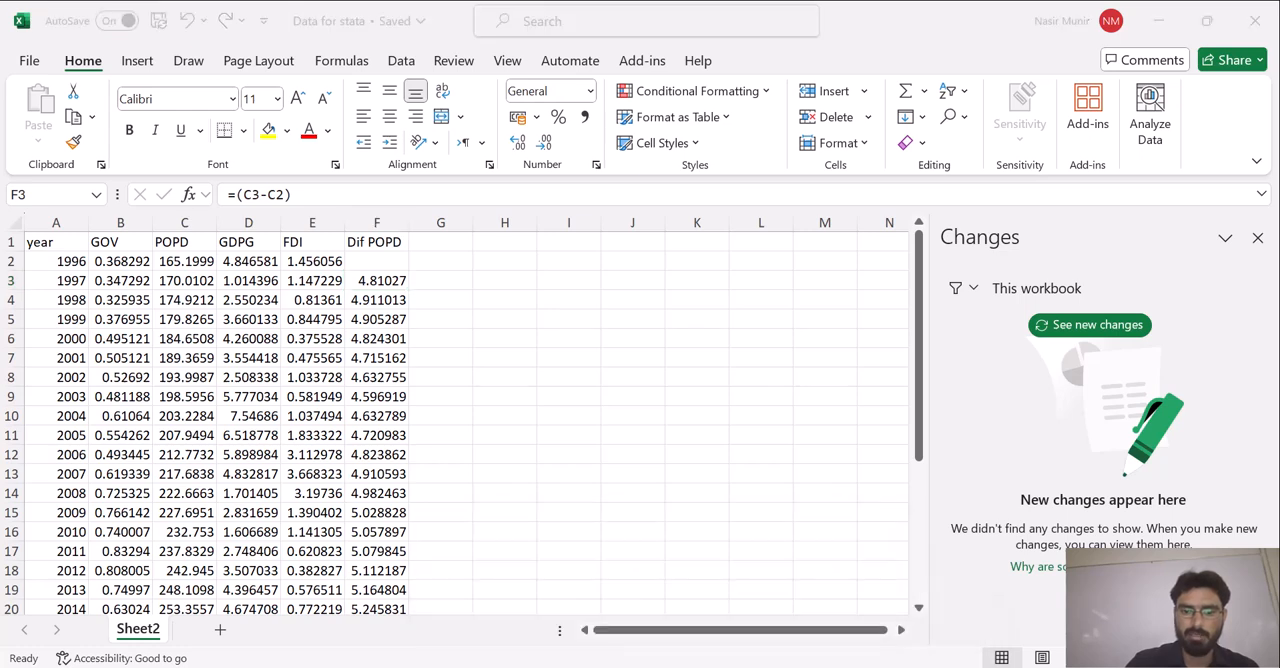
click(551, 592)
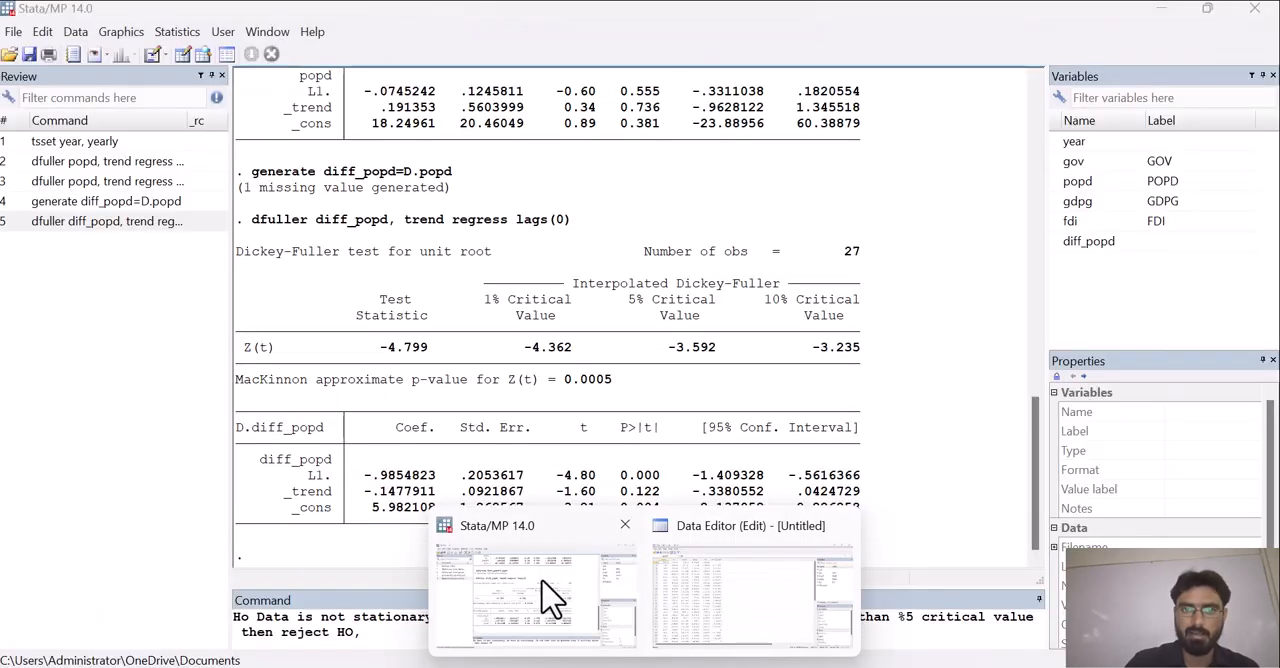